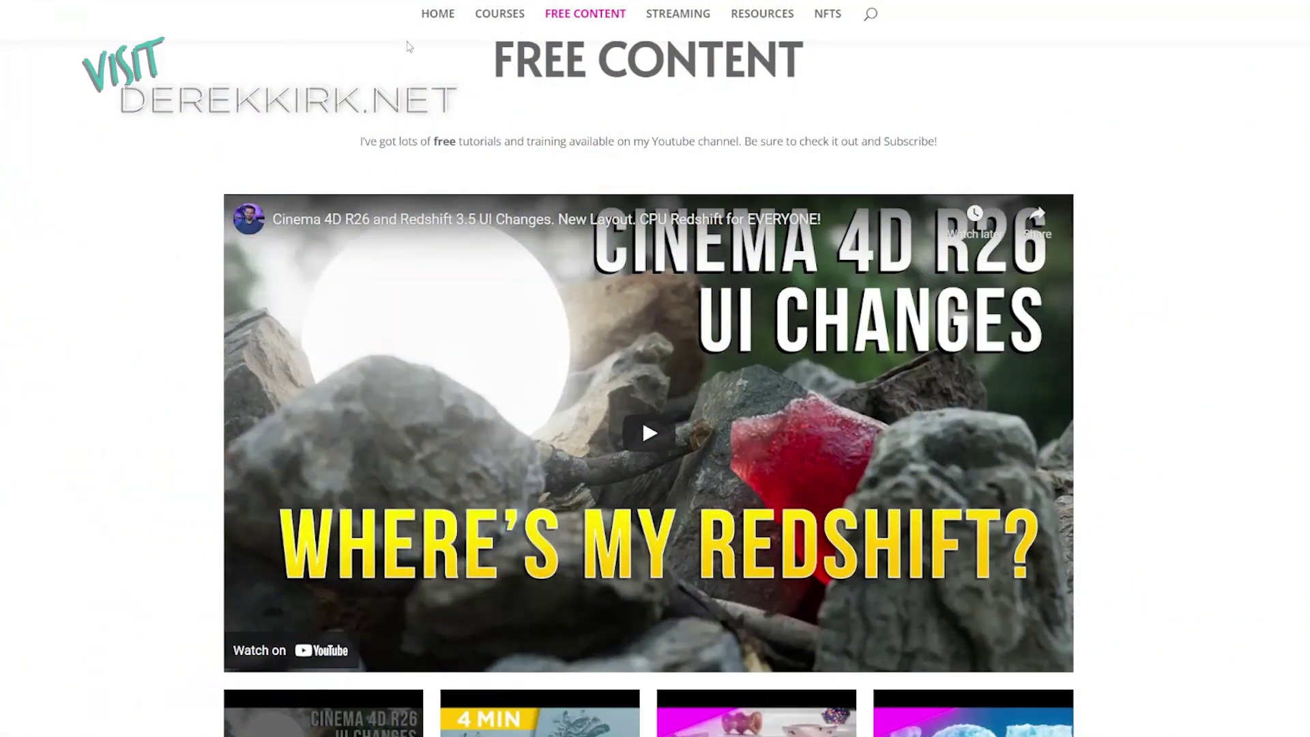
Go to the site's Courses page listing the Skillshare and CG Shortcuts courses
click(496, 15)
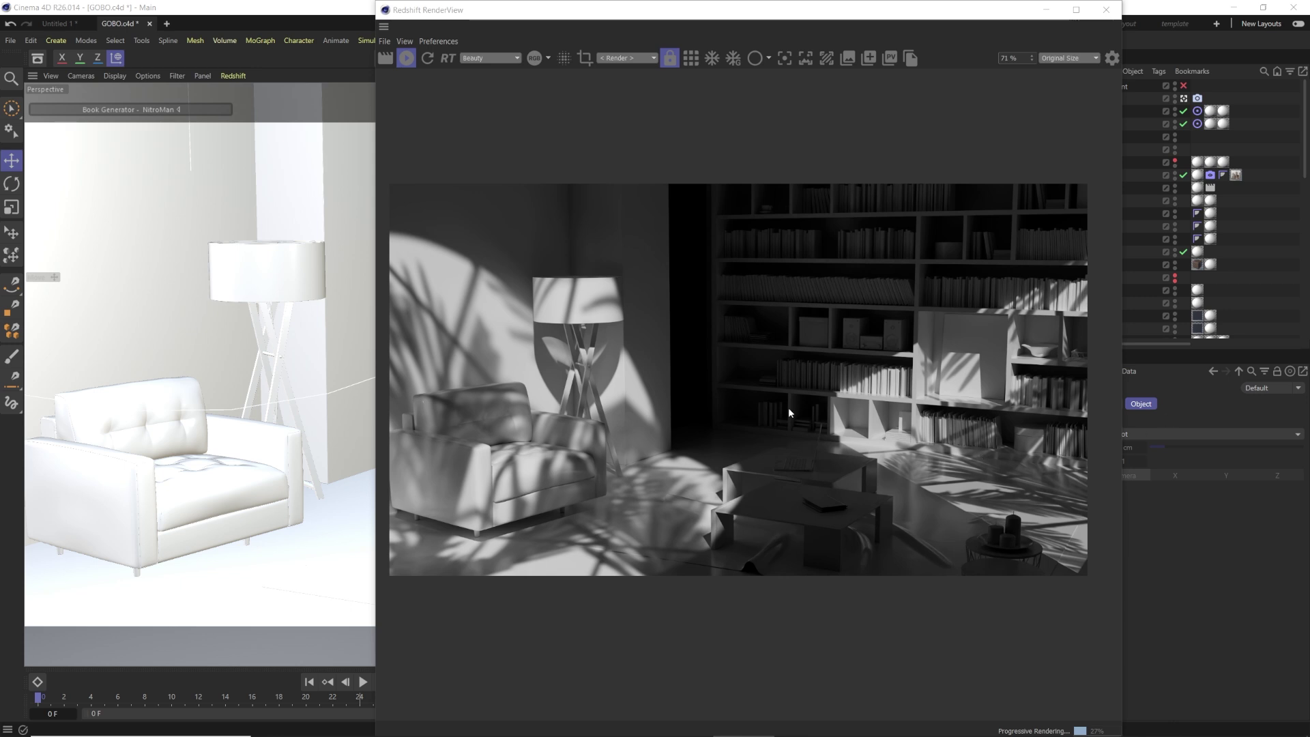
Close the Redshift RenderView showing the leaf-shadow living room render
click(1105, 10)
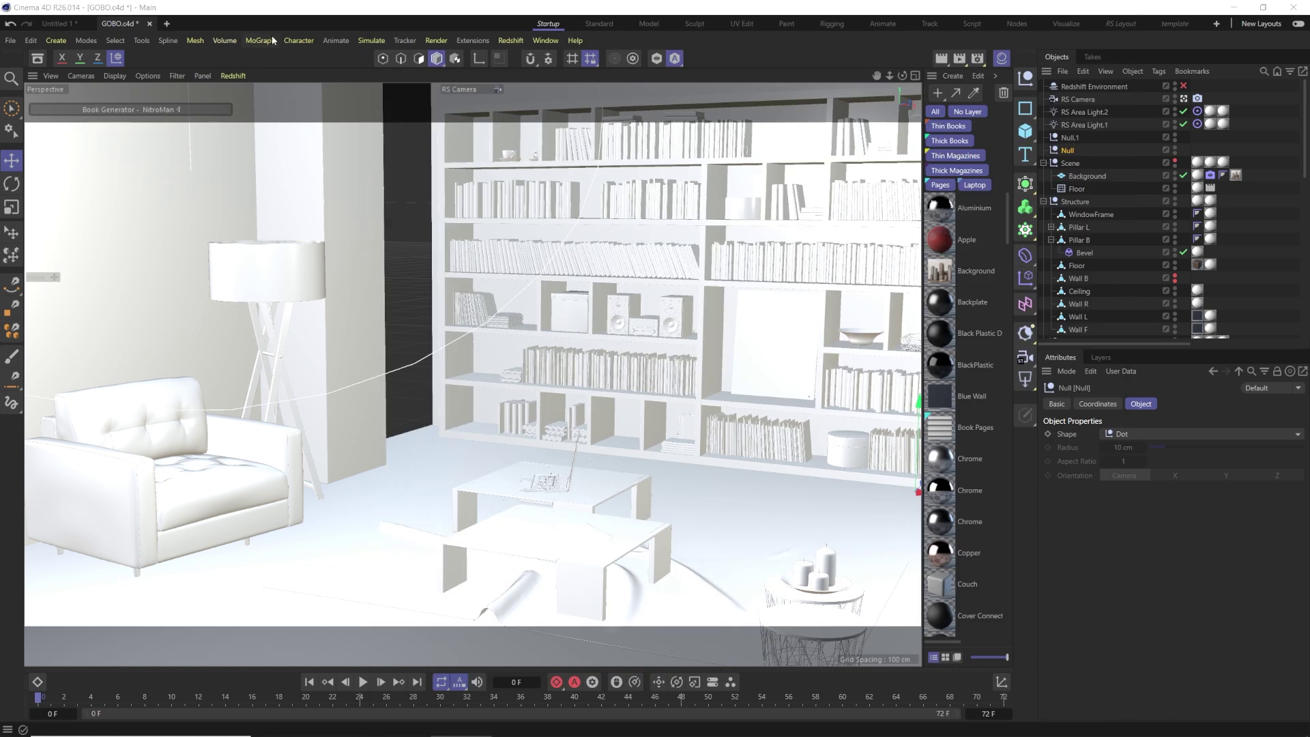
In the Untitled 1 scene, start Redshift interactive (IPR) rendering in the viewport
click(66, 24)
click(233, 76)
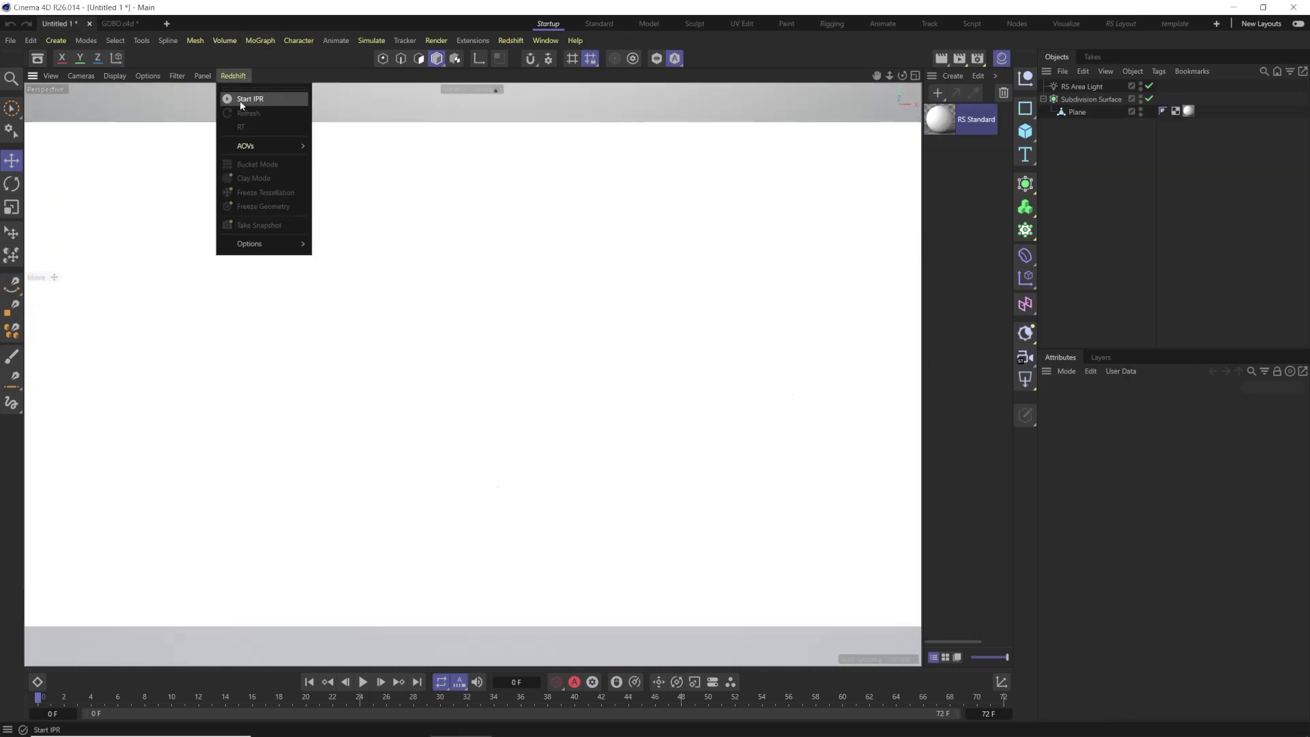
click(246, 99)
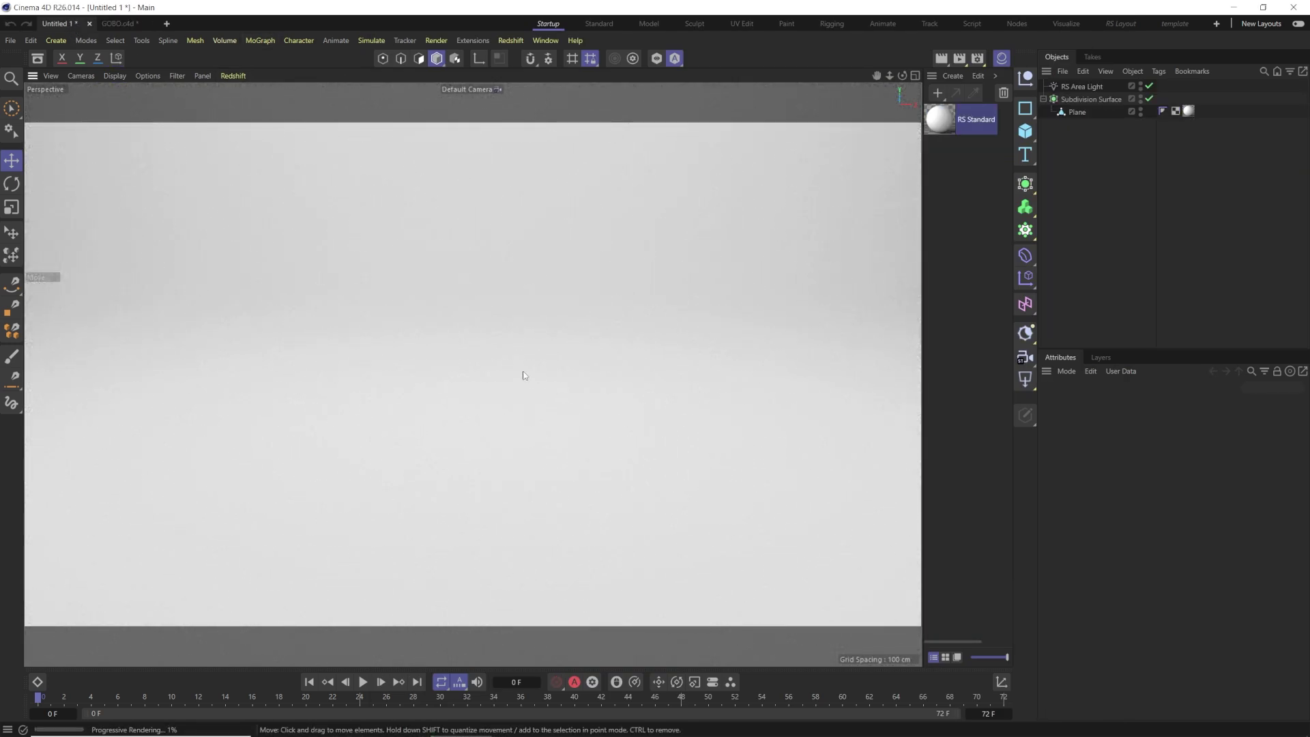
Add a cube under the area light and select the RS Area Light, returning to the Perspective view
click(1025, 131)
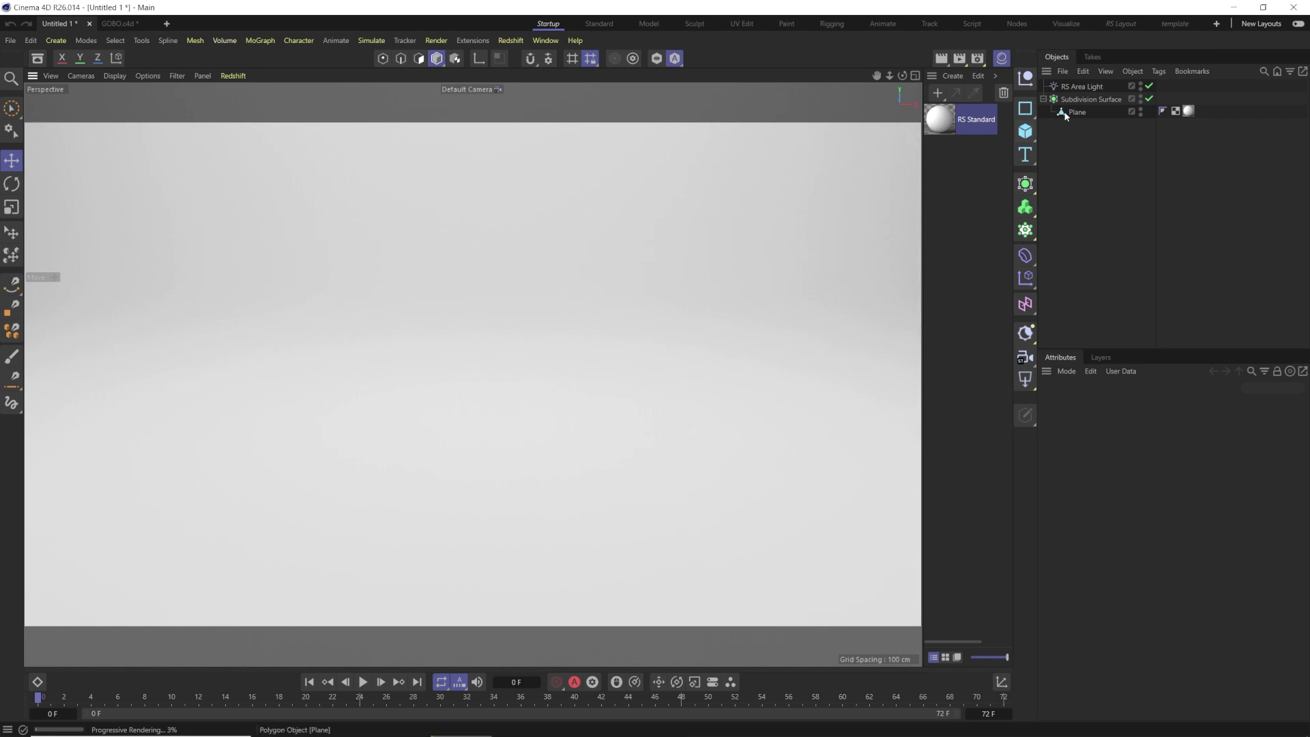
middle_click(763, 315)
click(686, 402)
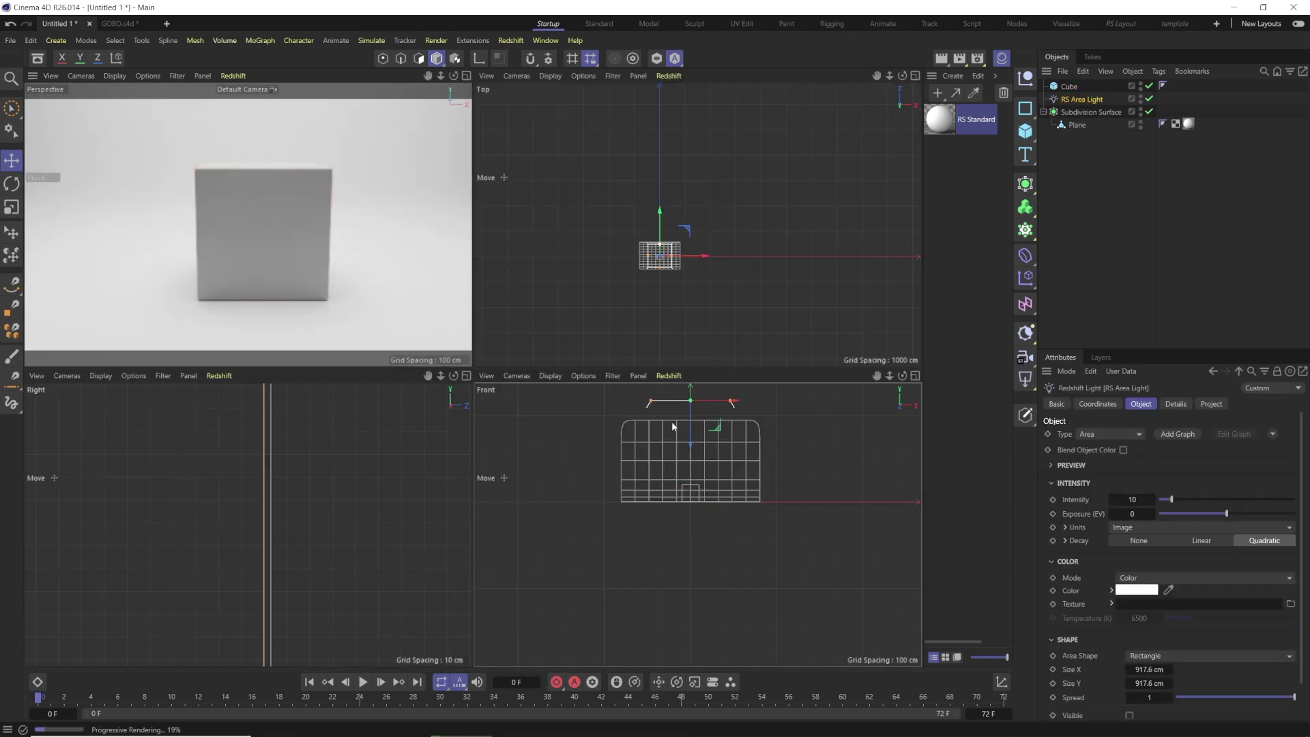
middle_click(391, 185)
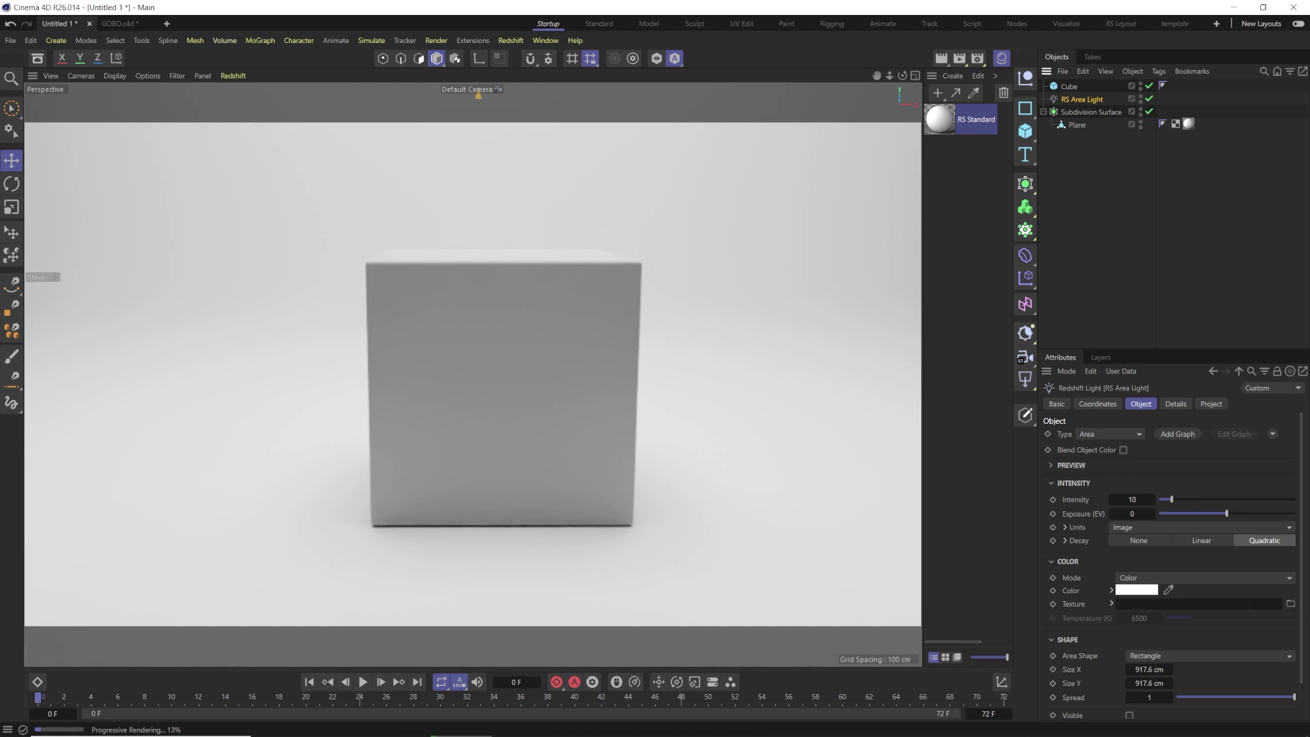
Load GOBO.jpg from the GOBO folder as the RS Area Light's texture
click(1291, 603)
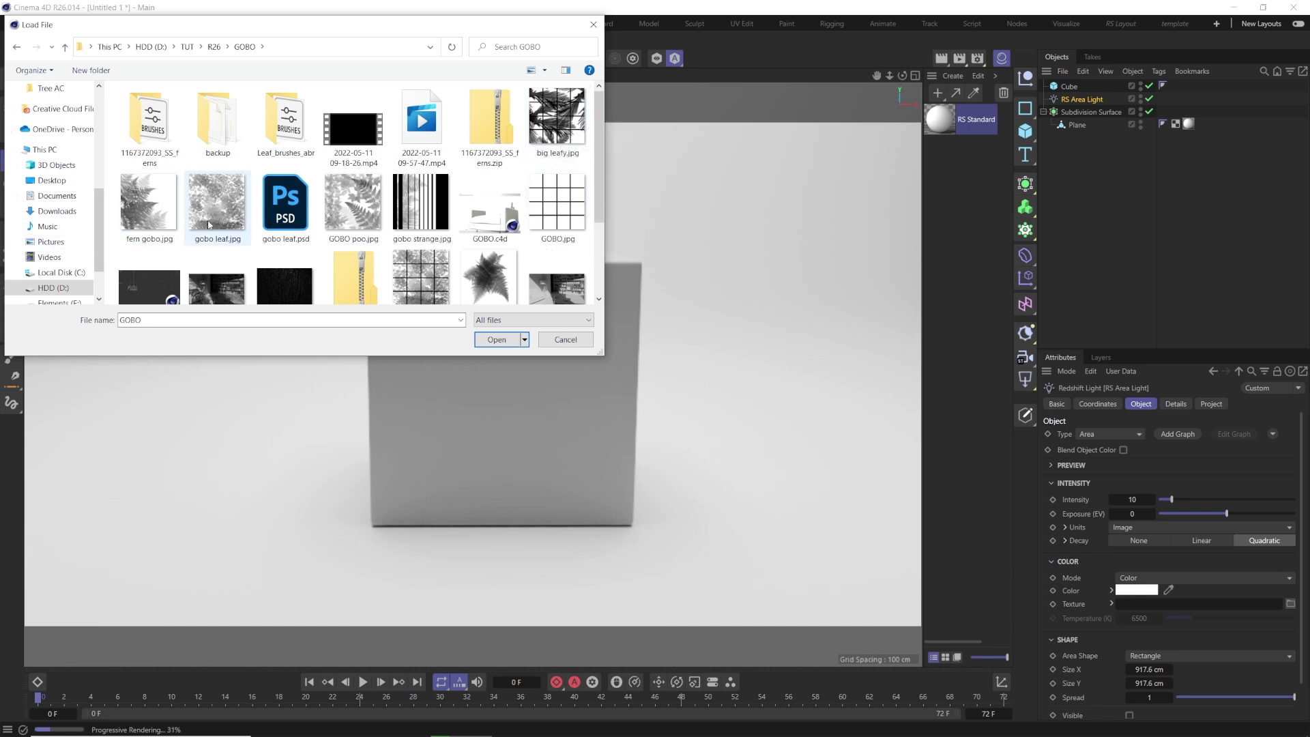
click(566, 207)
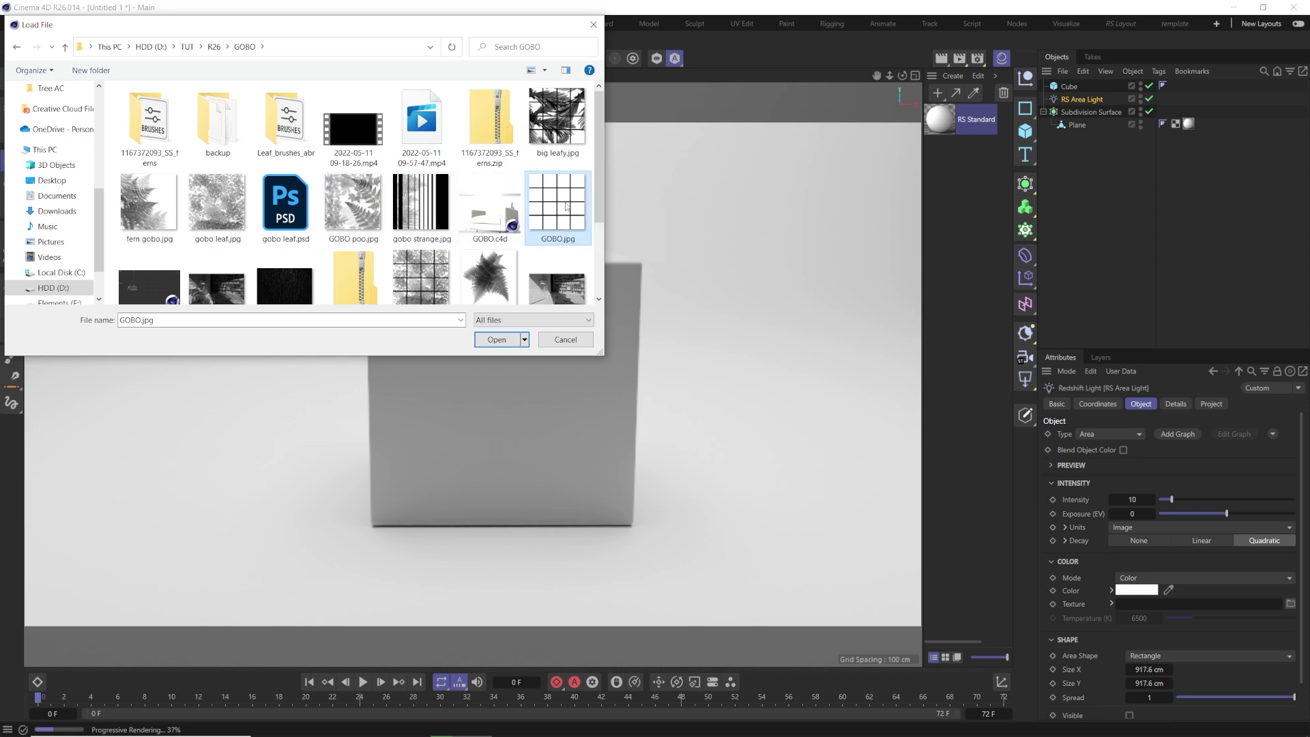
click(488, 341)
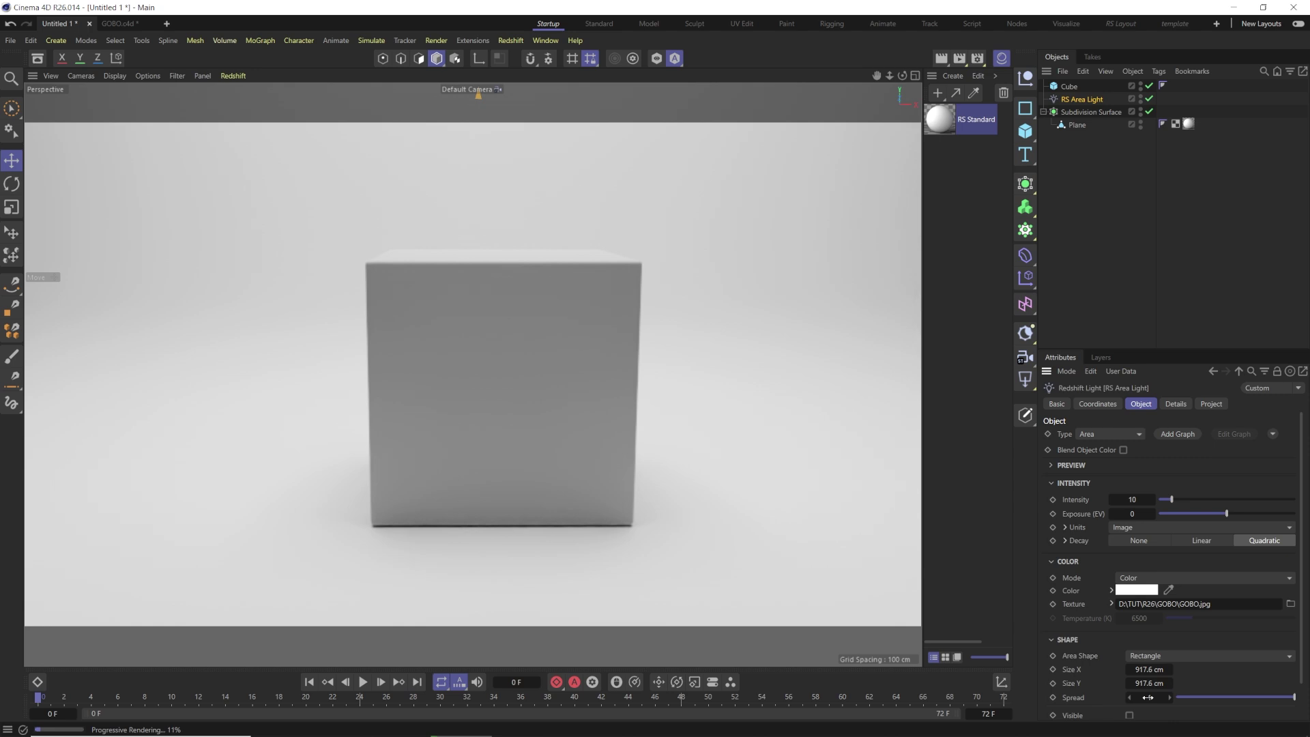
Try the area light's Spread at 0, 0.005 and 0.01 to compare gobo sharpness
drag(1294, 698, 1175, 699)
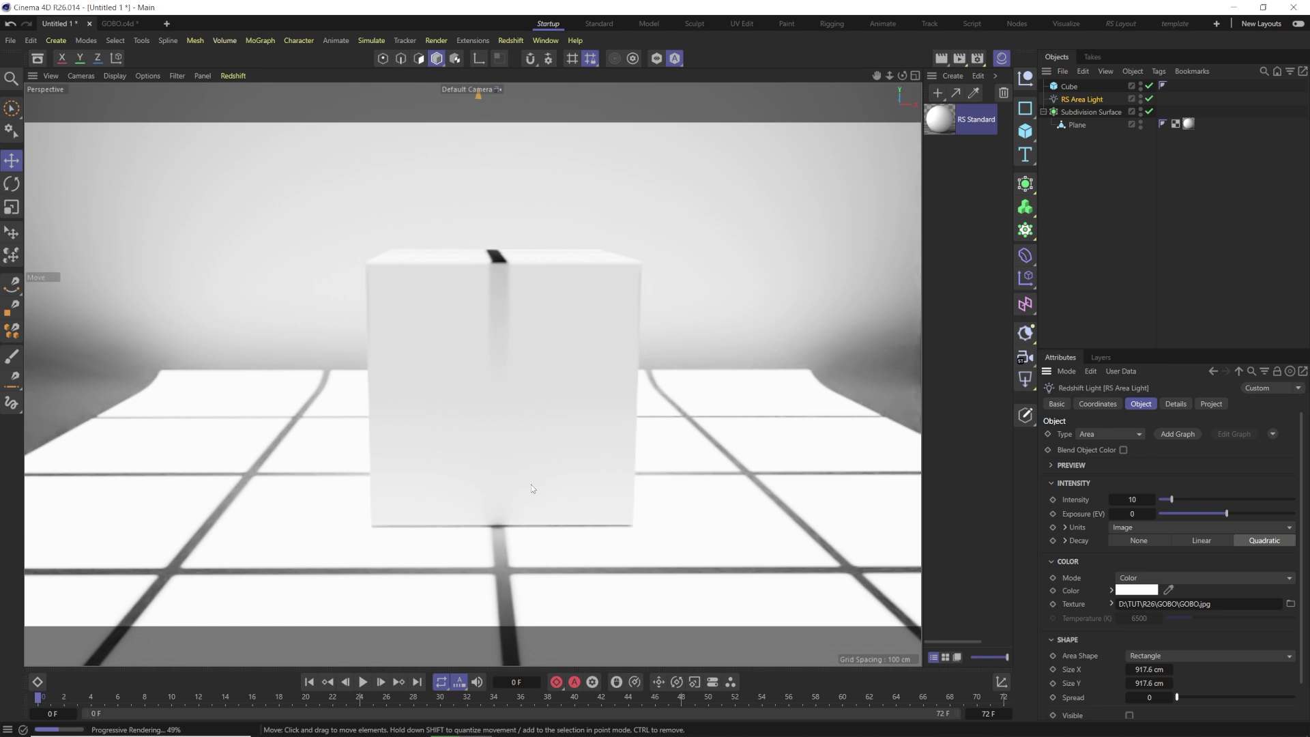
click(1153, 697)
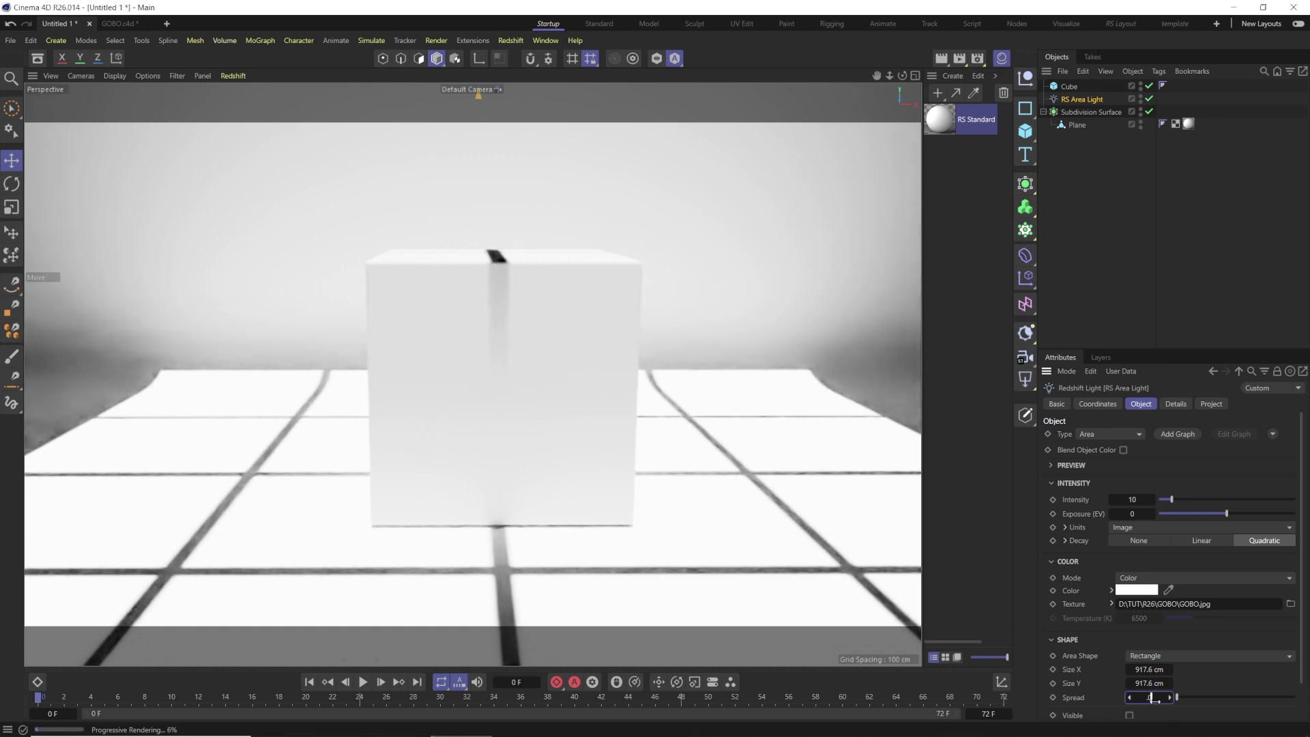
text(0.005)
key(Return)
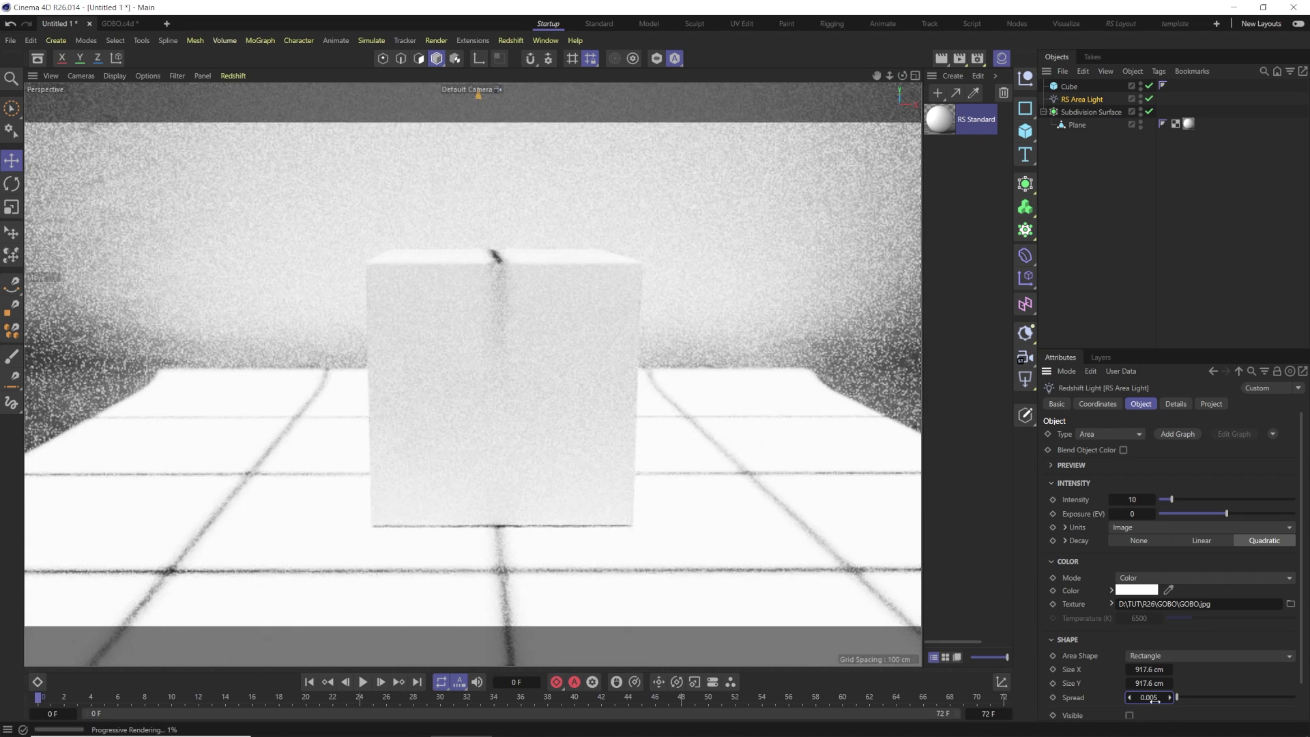
click(1151, 698)
text(0.01)
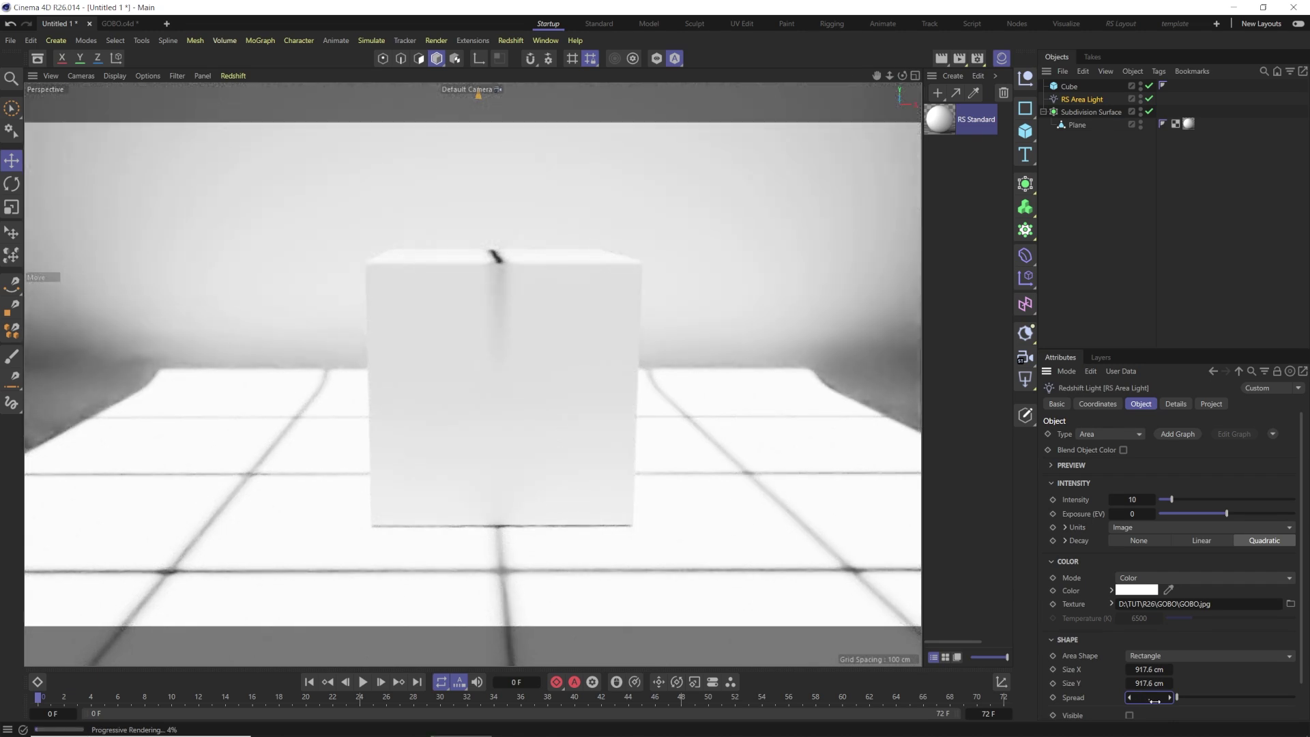
key(Return)
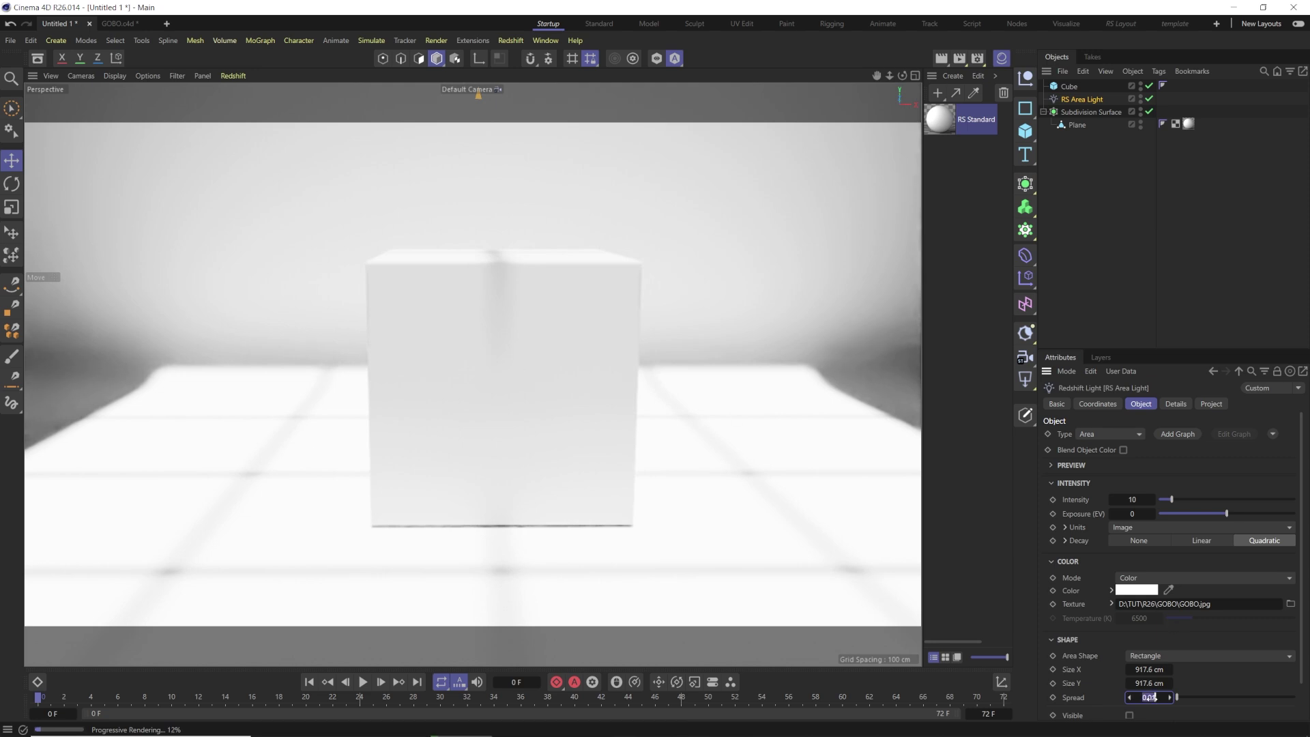
Settle the Spread at 0.003 after trying 0.001, then add a Null object
drag(1146, 697, 1152, 697)
key(0)
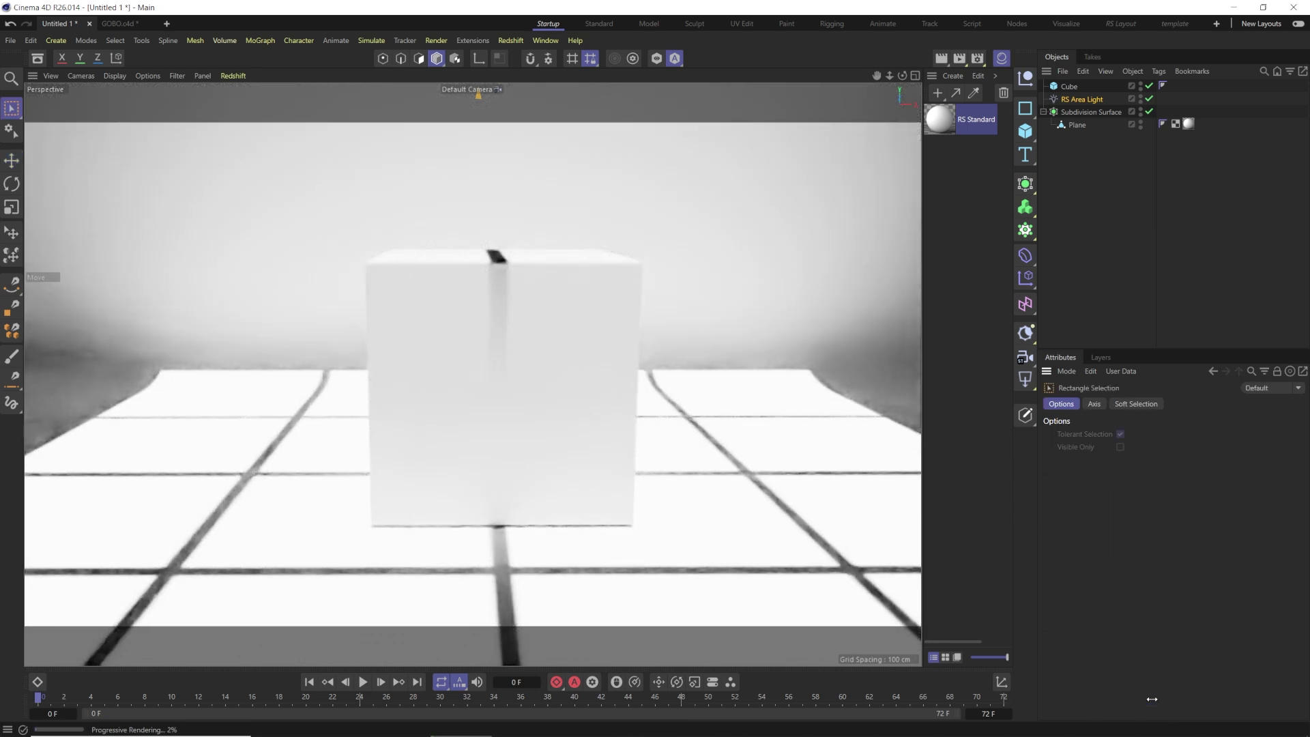
click(1090, 100)
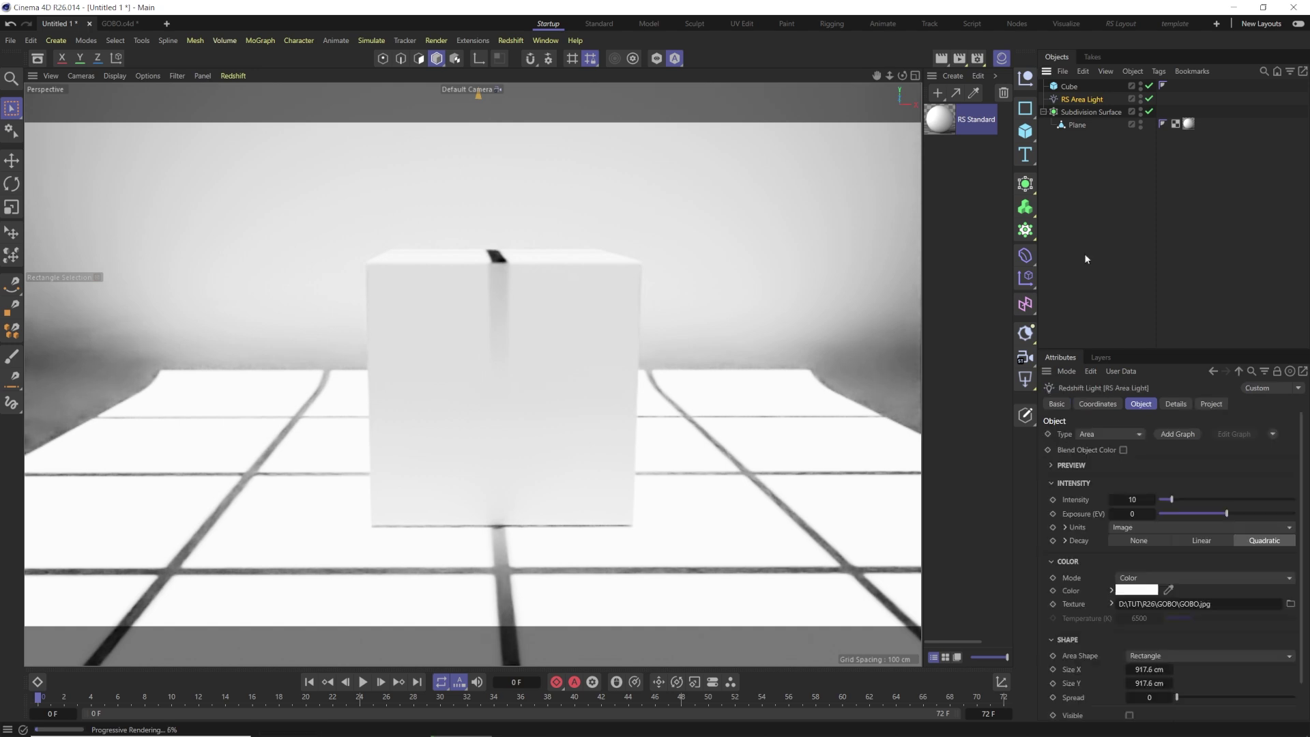
text(0.001)
key(Return)
text(3)
key(Return)
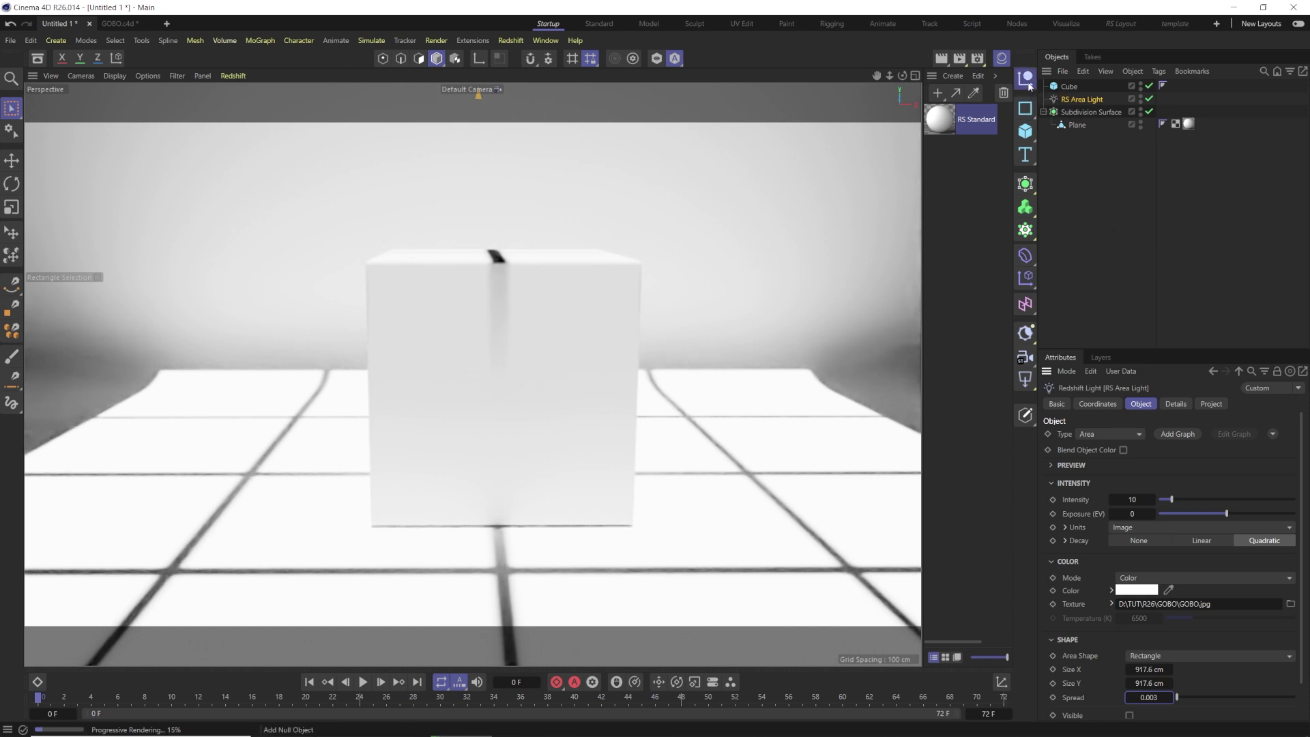
click(1026, 80)
Raise the Null above the floor and give the RS Area Light a Target tag aimed at it
drag(501, 433, 547, 356)
right_click(1080, 115)
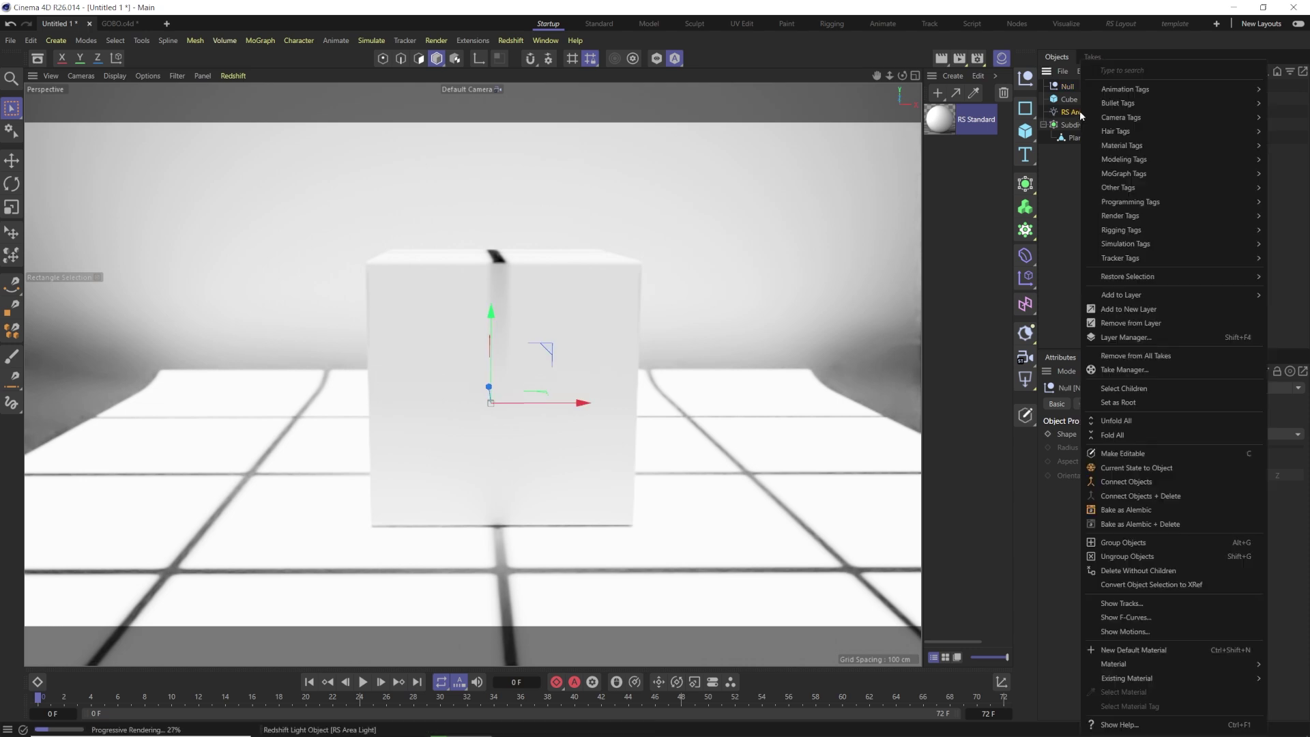
mouse_move(1136, 91)
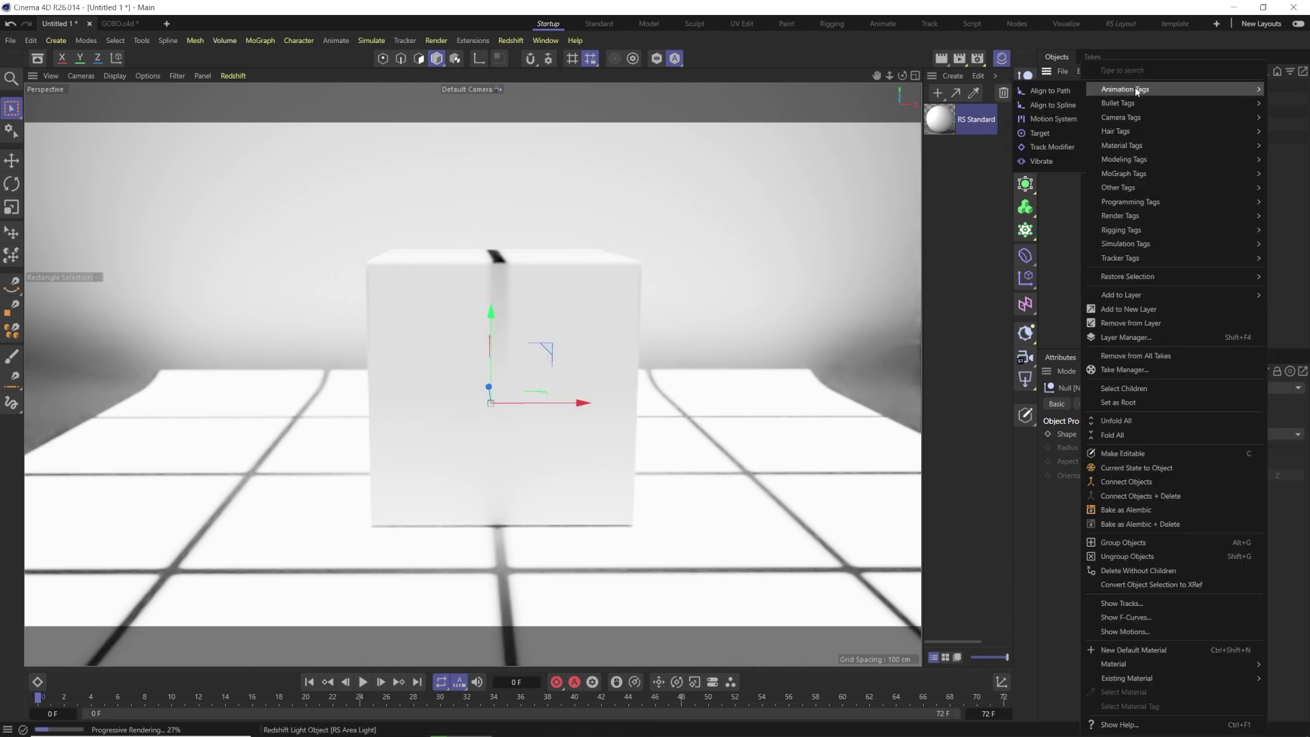
click(1040, 133)
drag(1062, 89, 1173, 435)
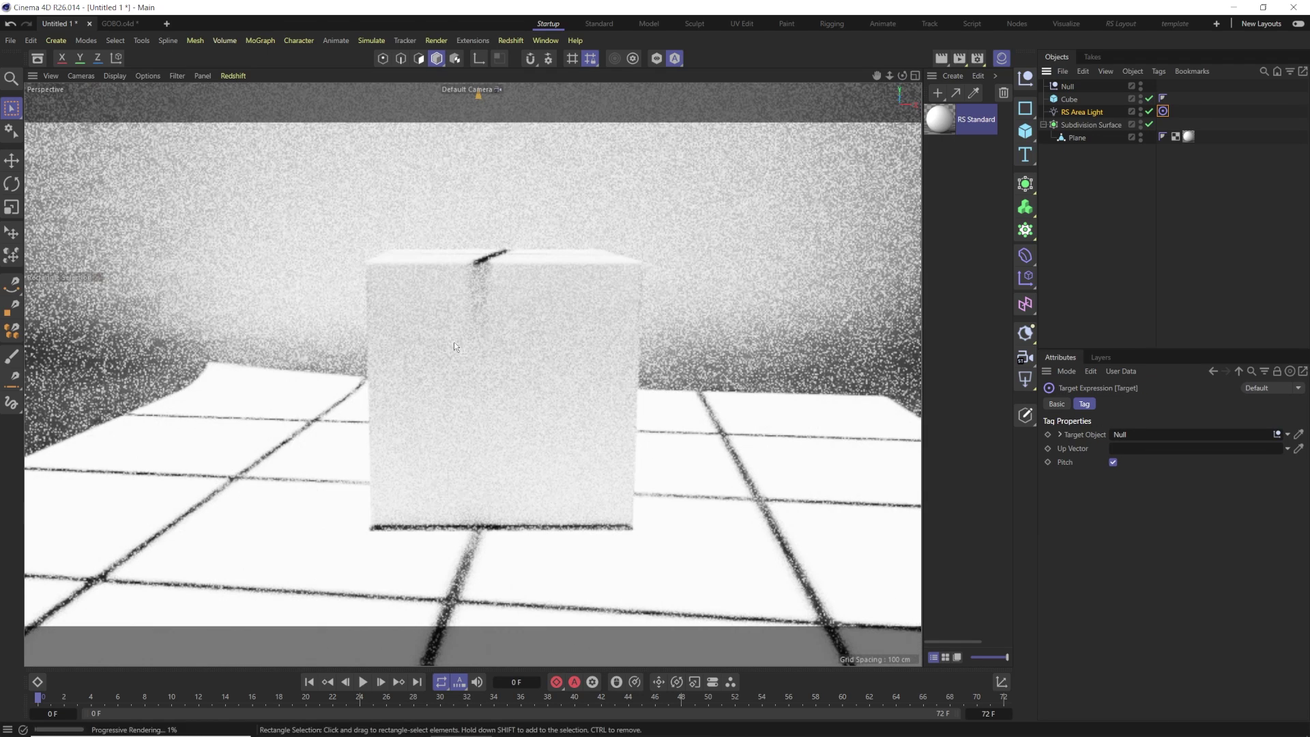
Reposition the area light in the top and front views so the grid falls diagonally
middle_click(453, 342)
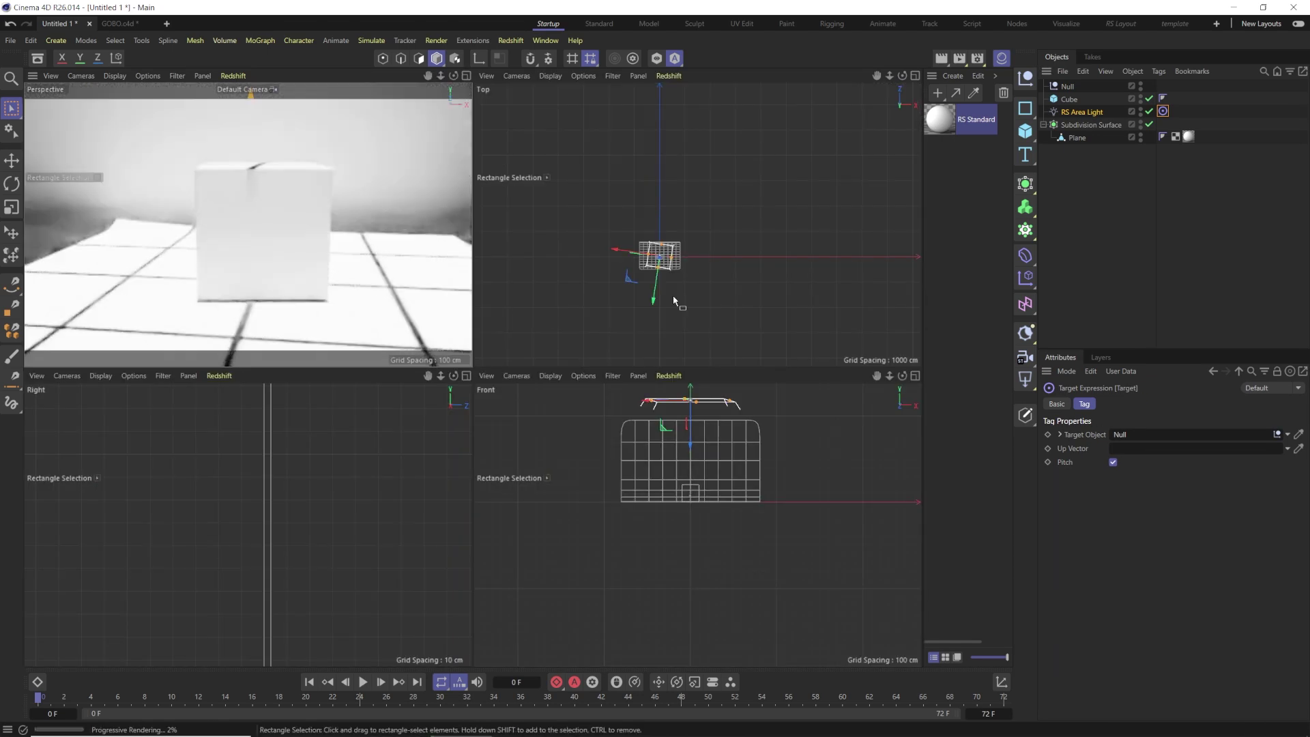
click(1074, 112)
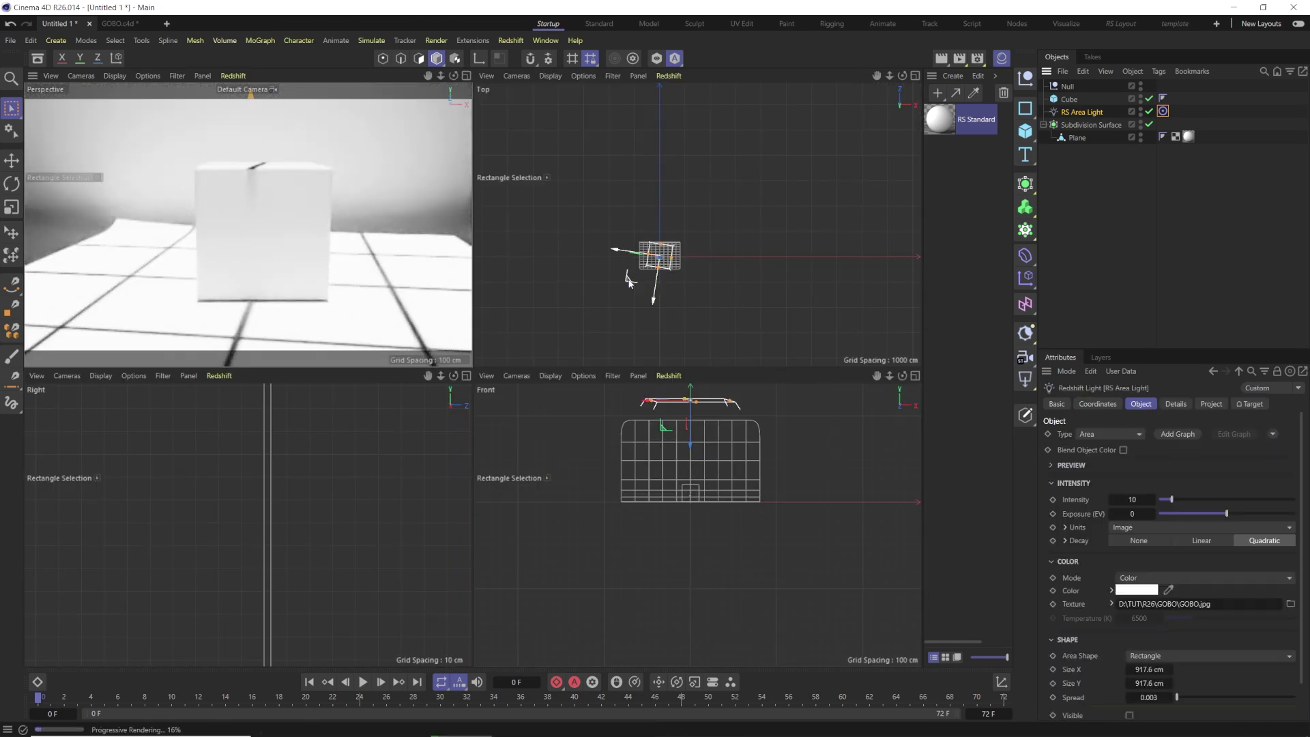
drag(629, 264, 610, 303)
drag(613, 414, 617, 411)
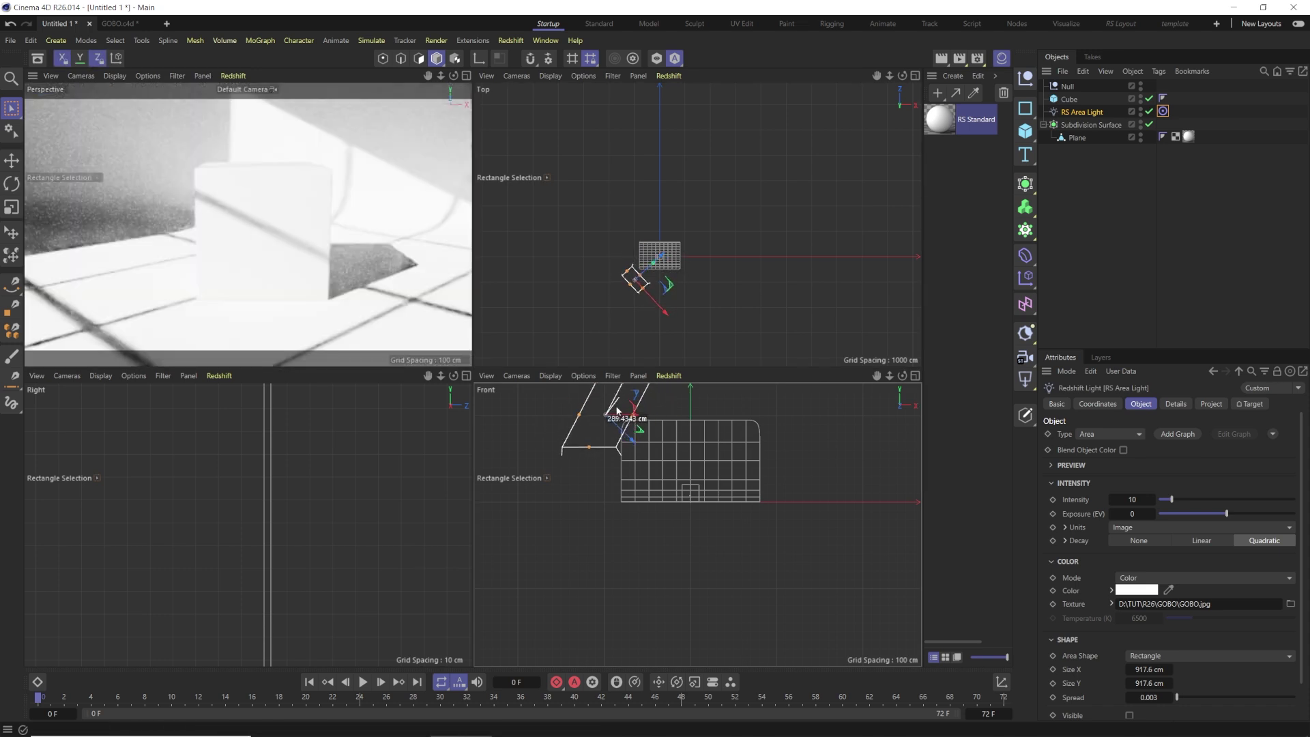
middle_click(325, 237)
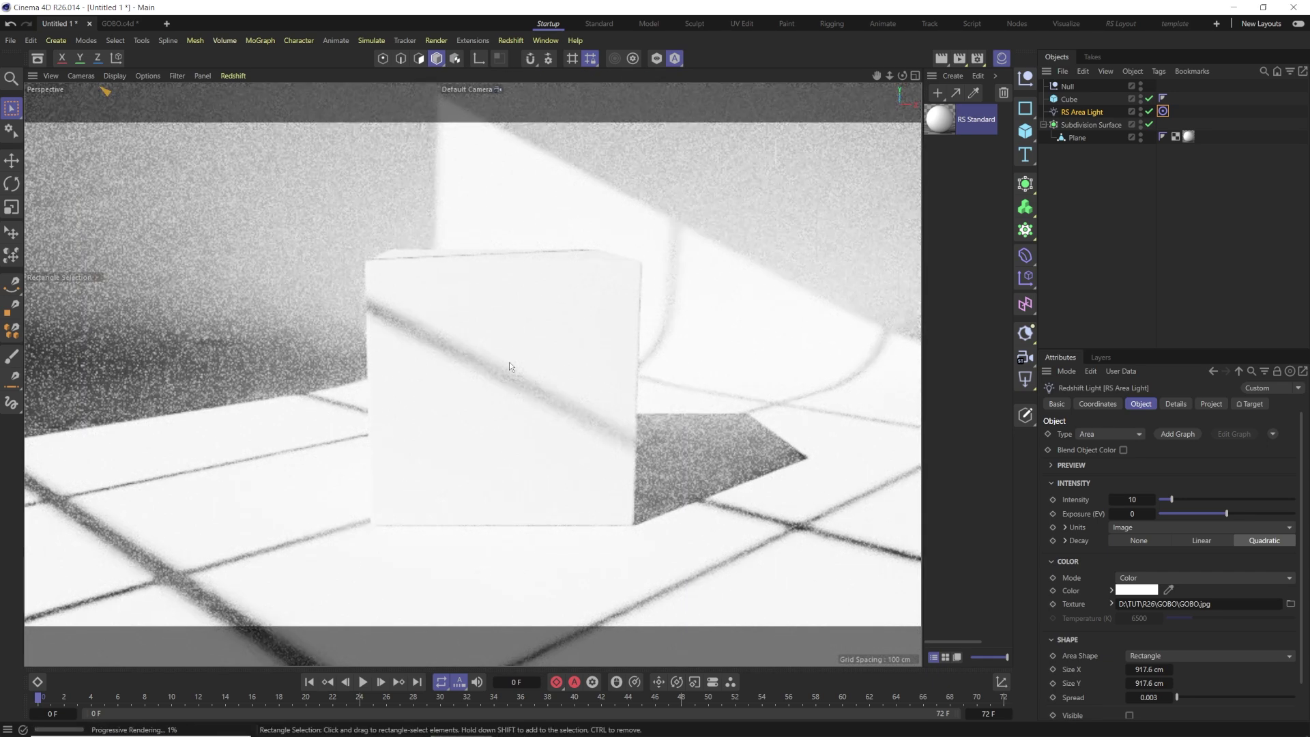
Lower the RS Area Light's intensity to 1 for crisp grid lines across the cube
alt+drag(492, 366, 464, 345)
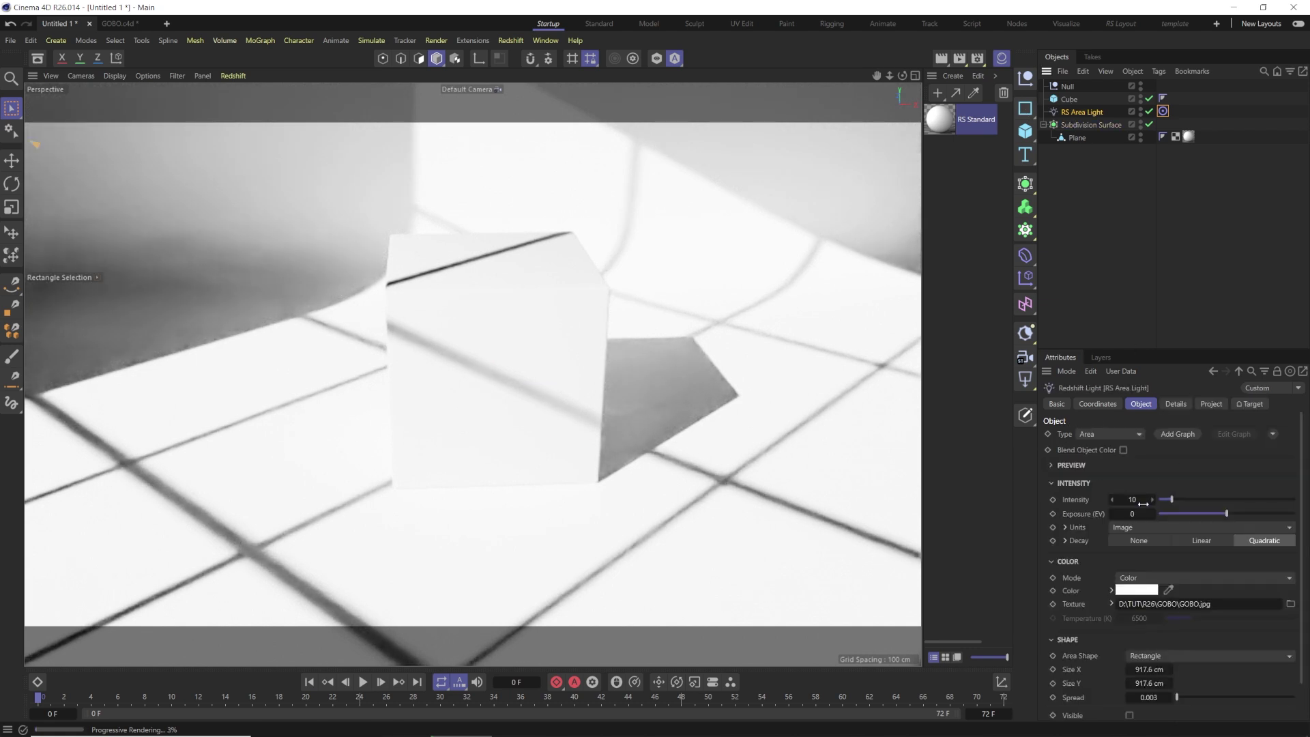
click(1143, 503)
text(1)
key(Return)
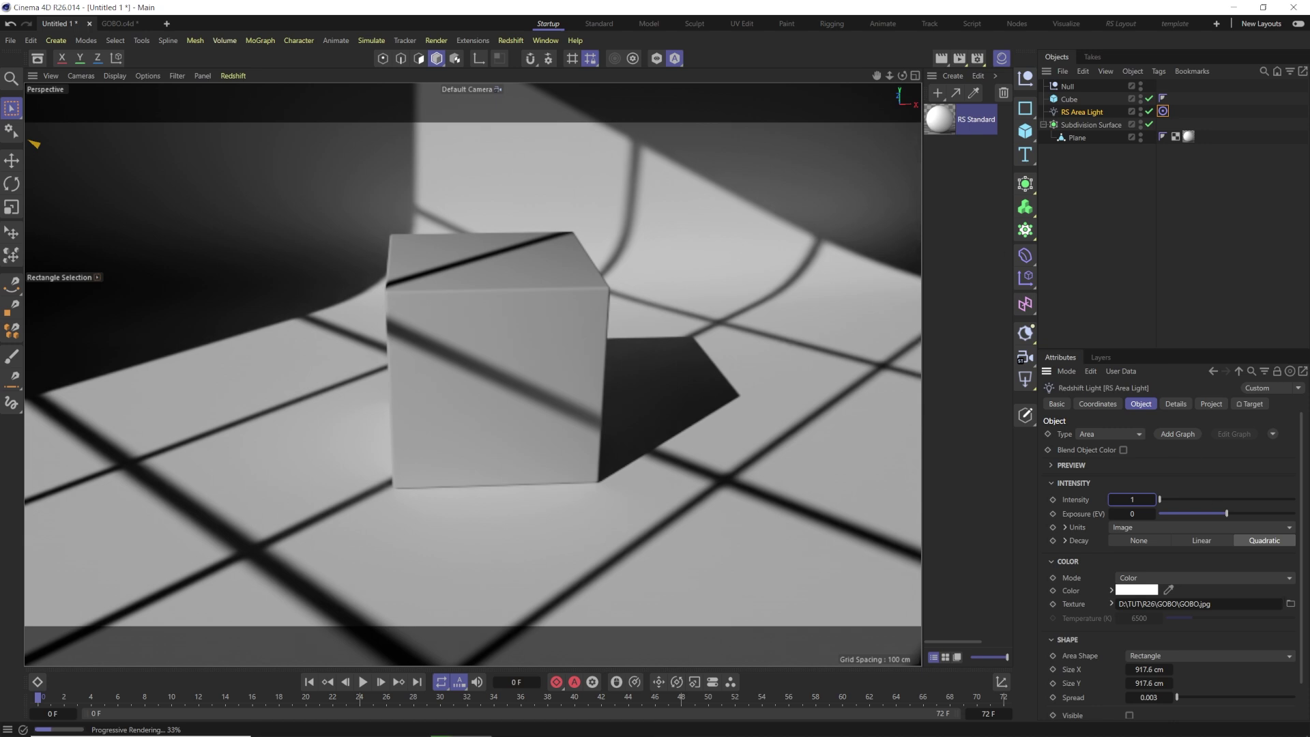
Swap the area light's texture for big leafy.jpg from the GOBO folder
click(1290, 603)
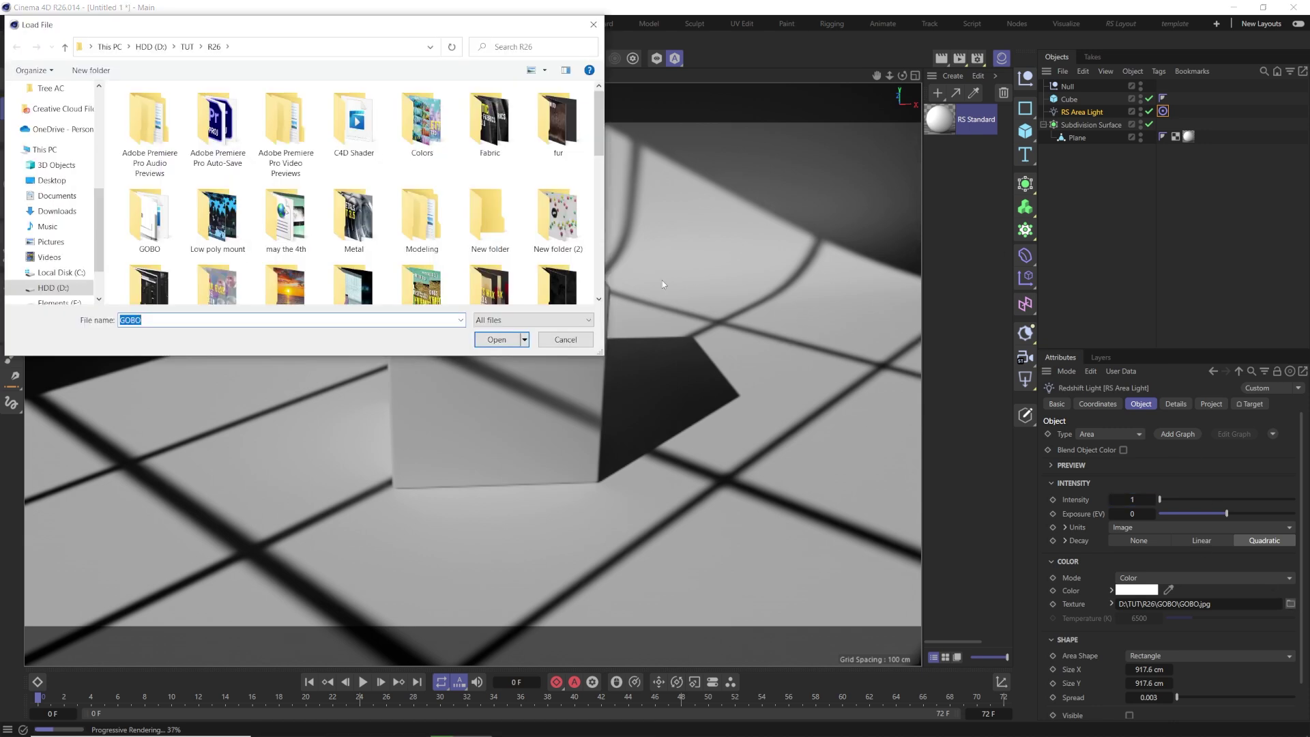
double_click(150, 215)
double_click(556, 119)
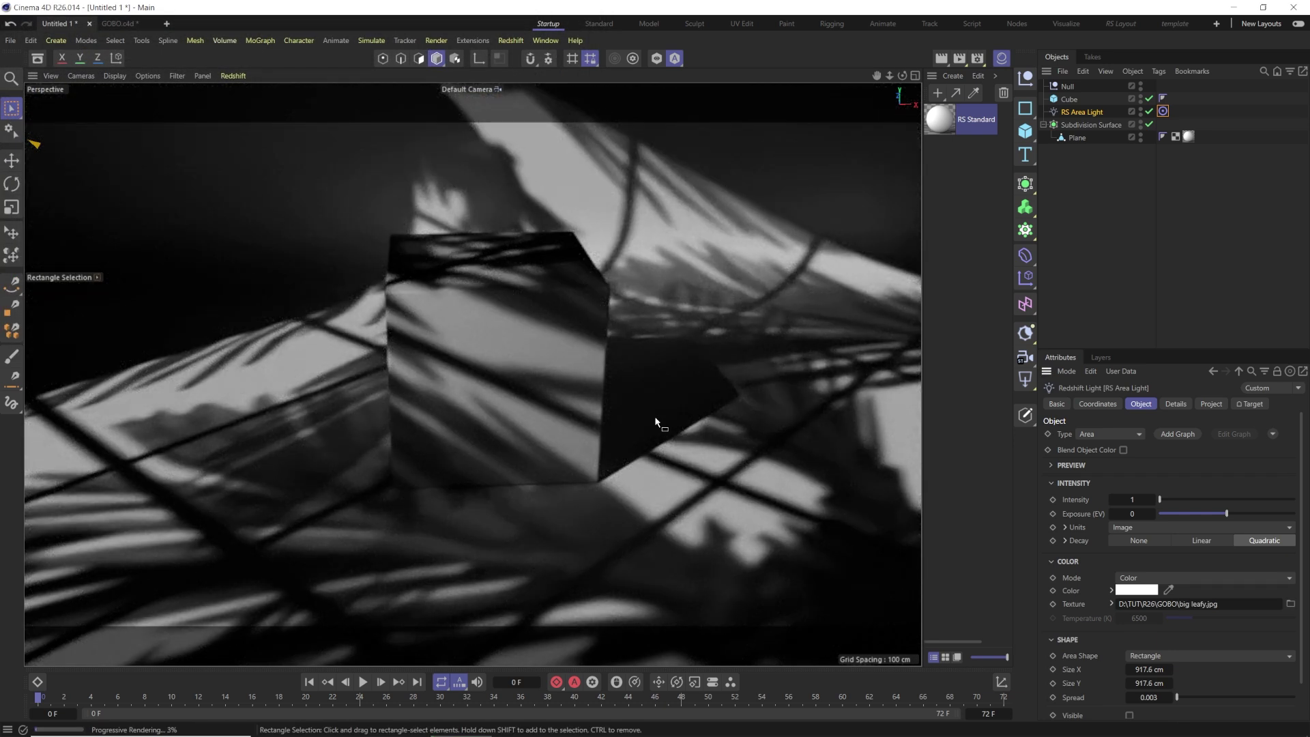
Set the light's intensity to 2 and switch to the GOBO.c4d room scene
double_click(1125, 500)
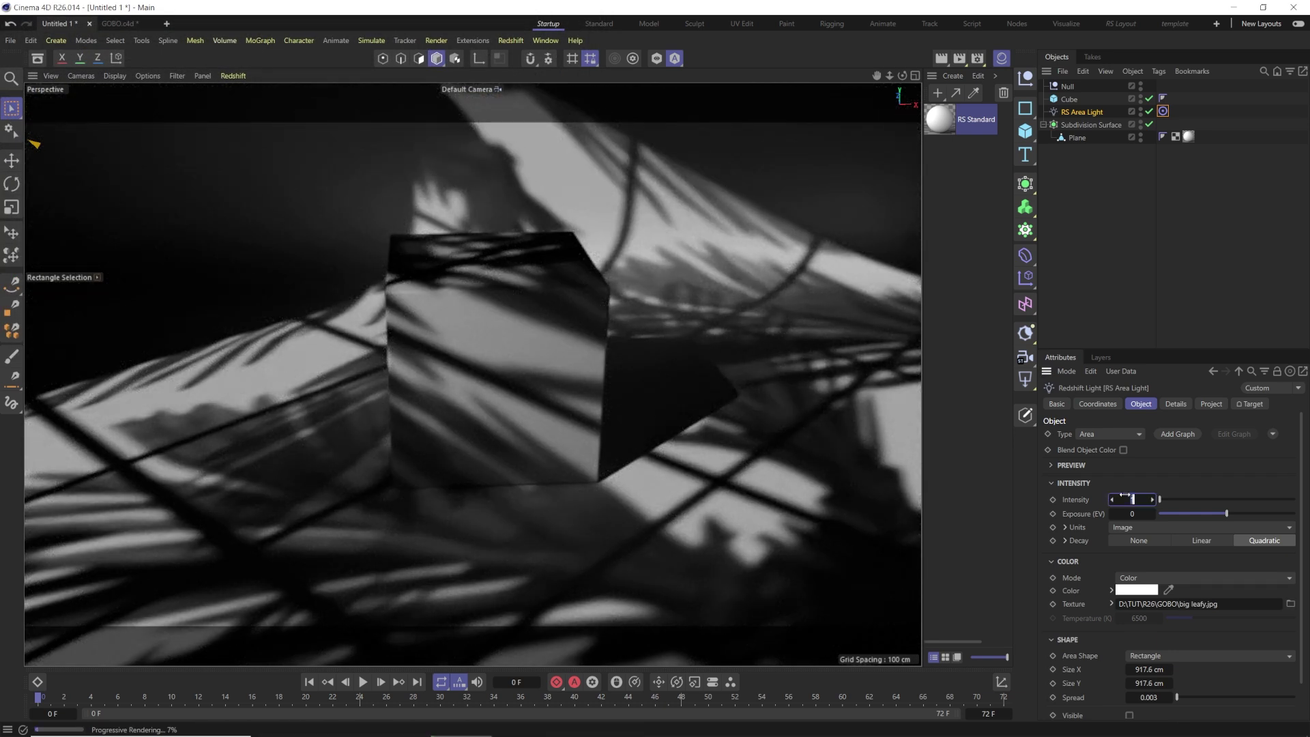
text(2)
key(Return)
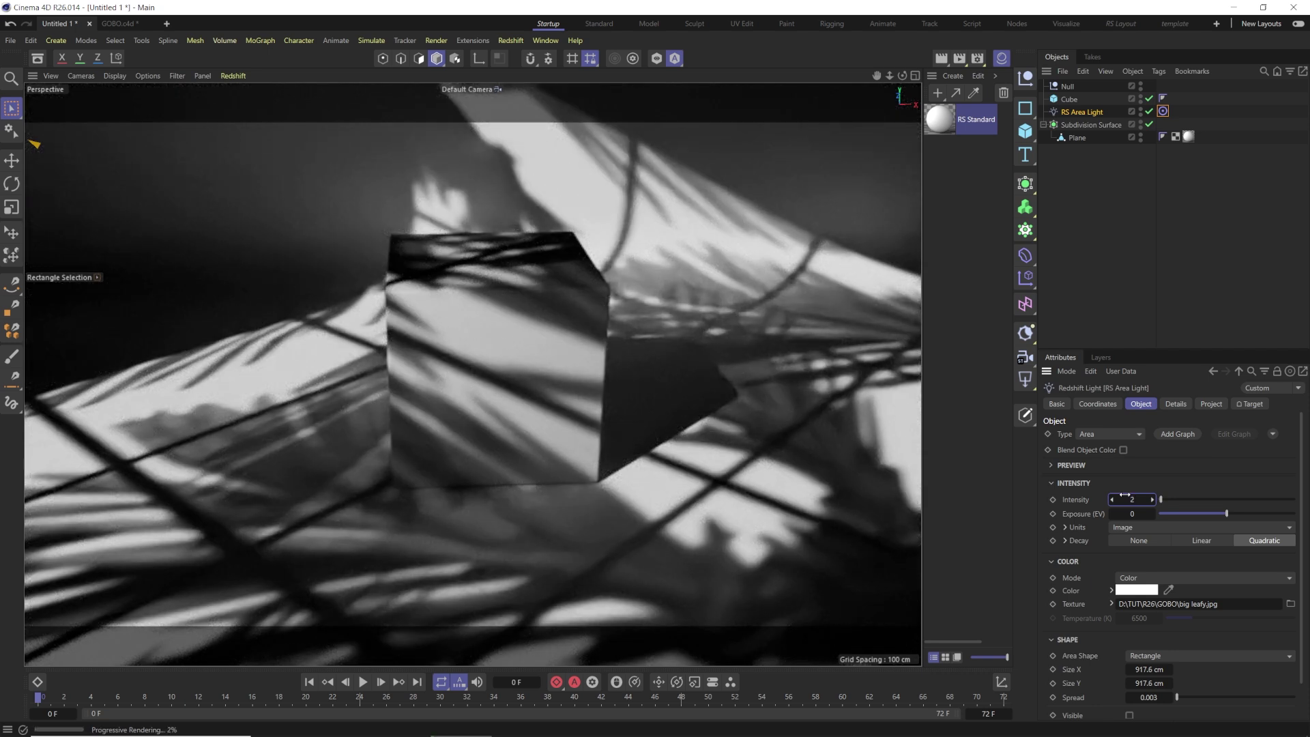
click(117, 23)
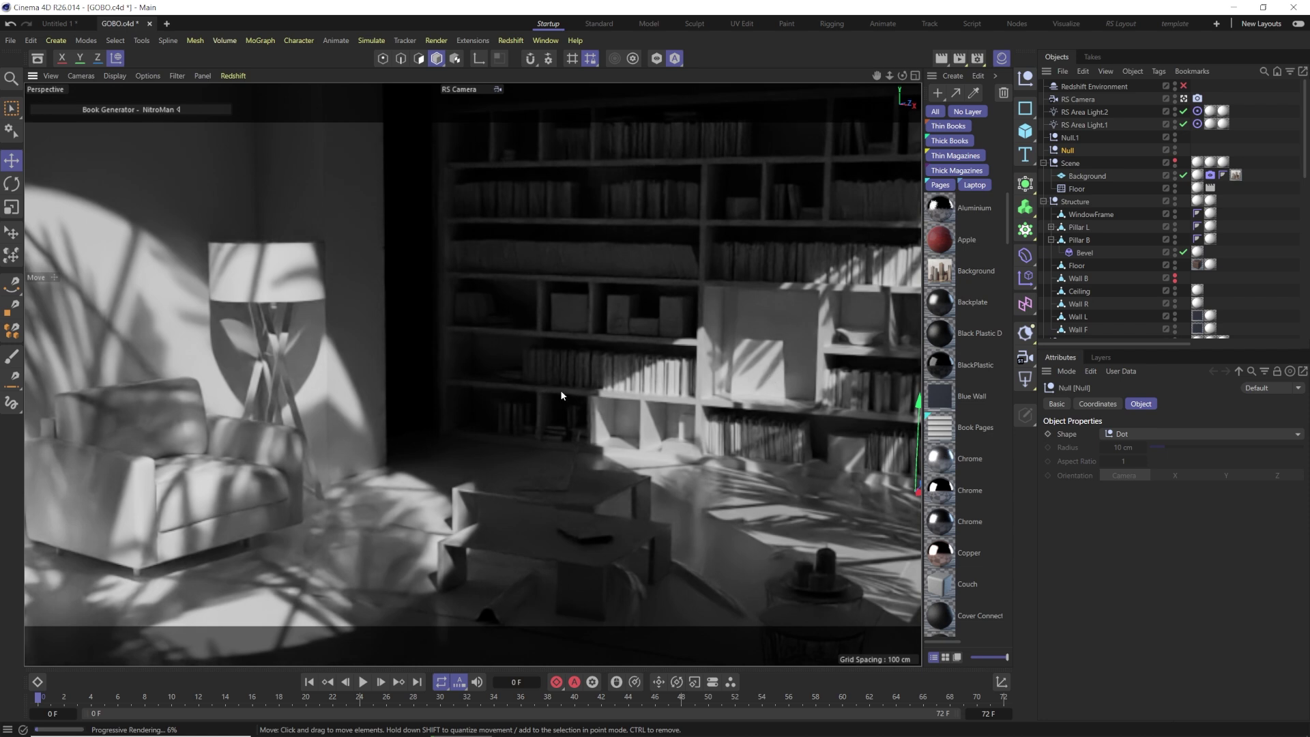
Inspect both area lights and pick big leafy.jpg for RS Area Light.1's texture
click(1072, 111)
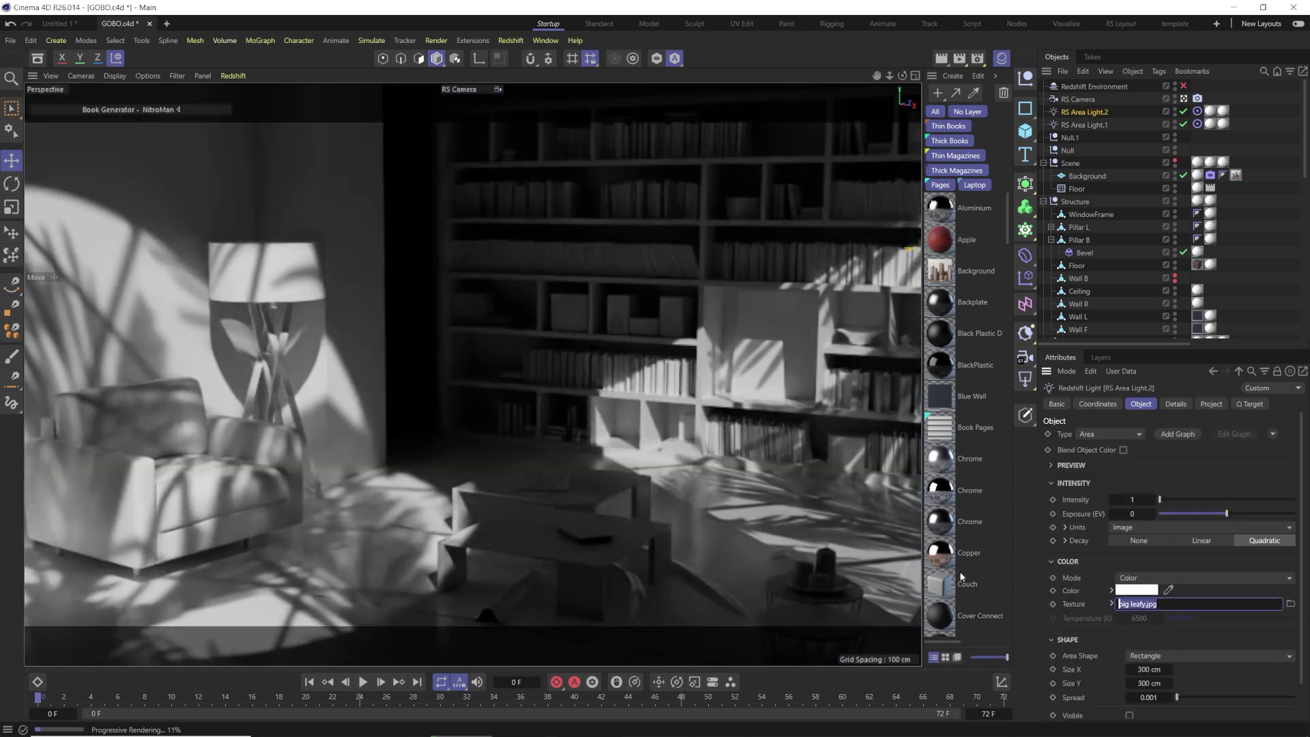
click(1085, 125)
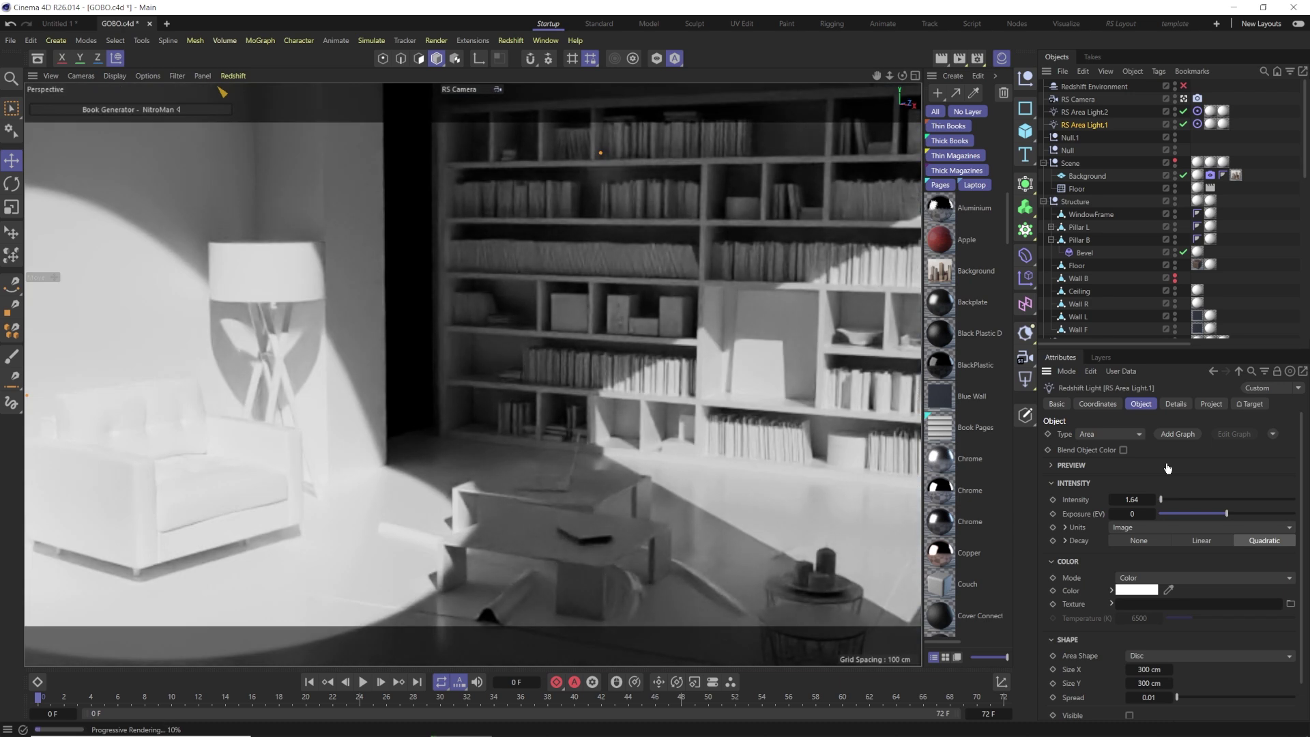
click(1291, 604)
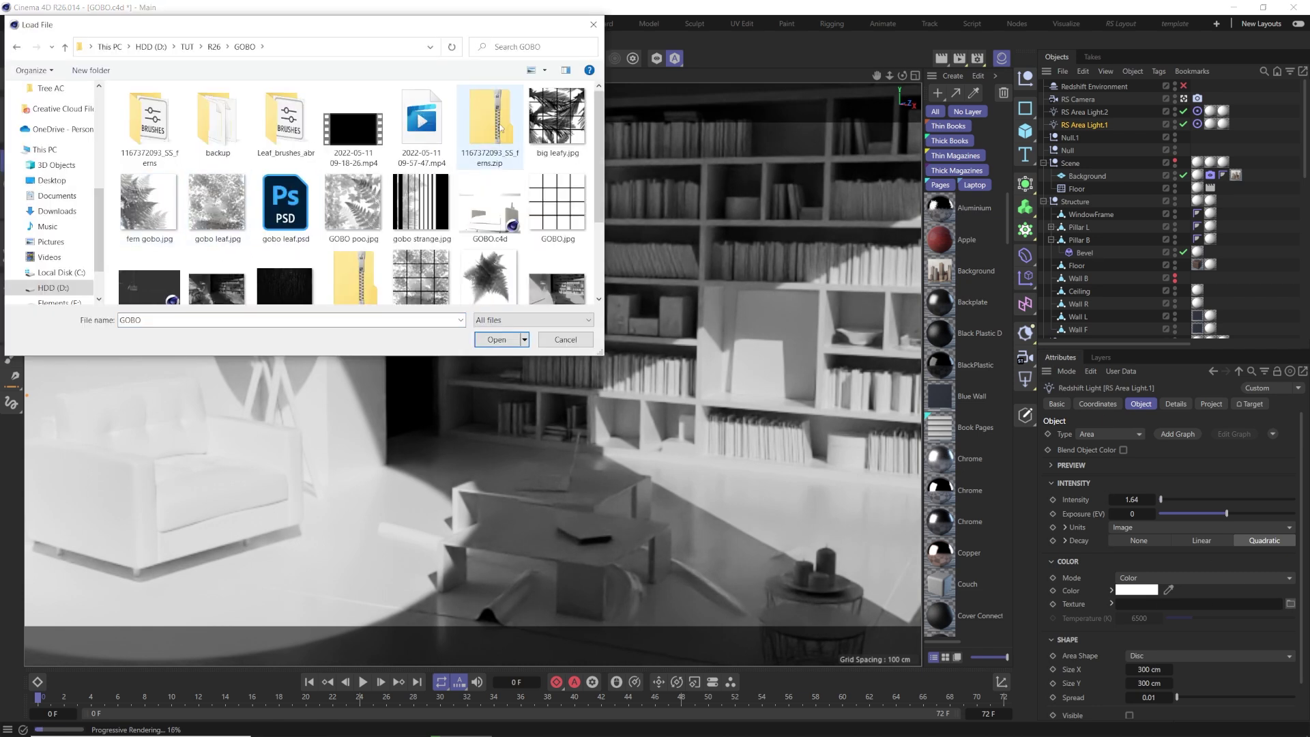
click(557, 117)
Load big leafy.jpg on RS Area Light.1 and RS Area Light.2, then expand the texture's image options
click(497, 339)
click(1084, 112)
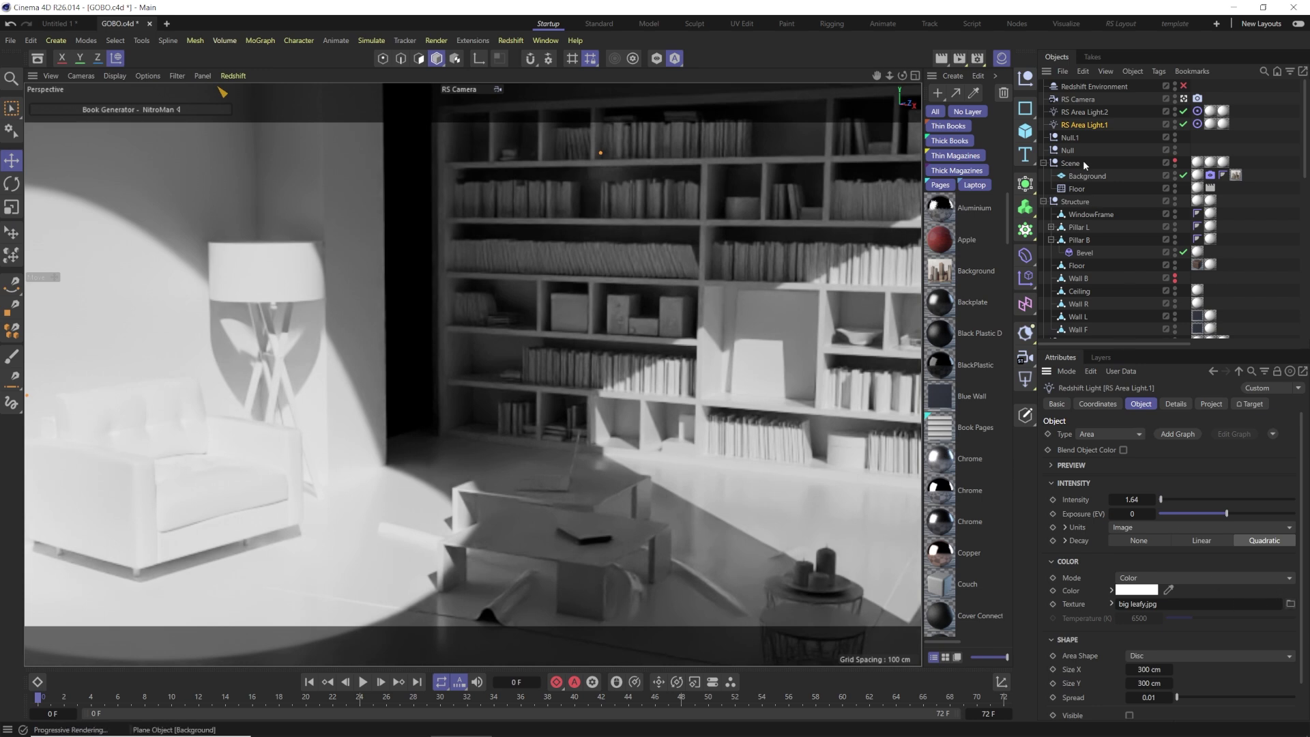
click(1290, 604)
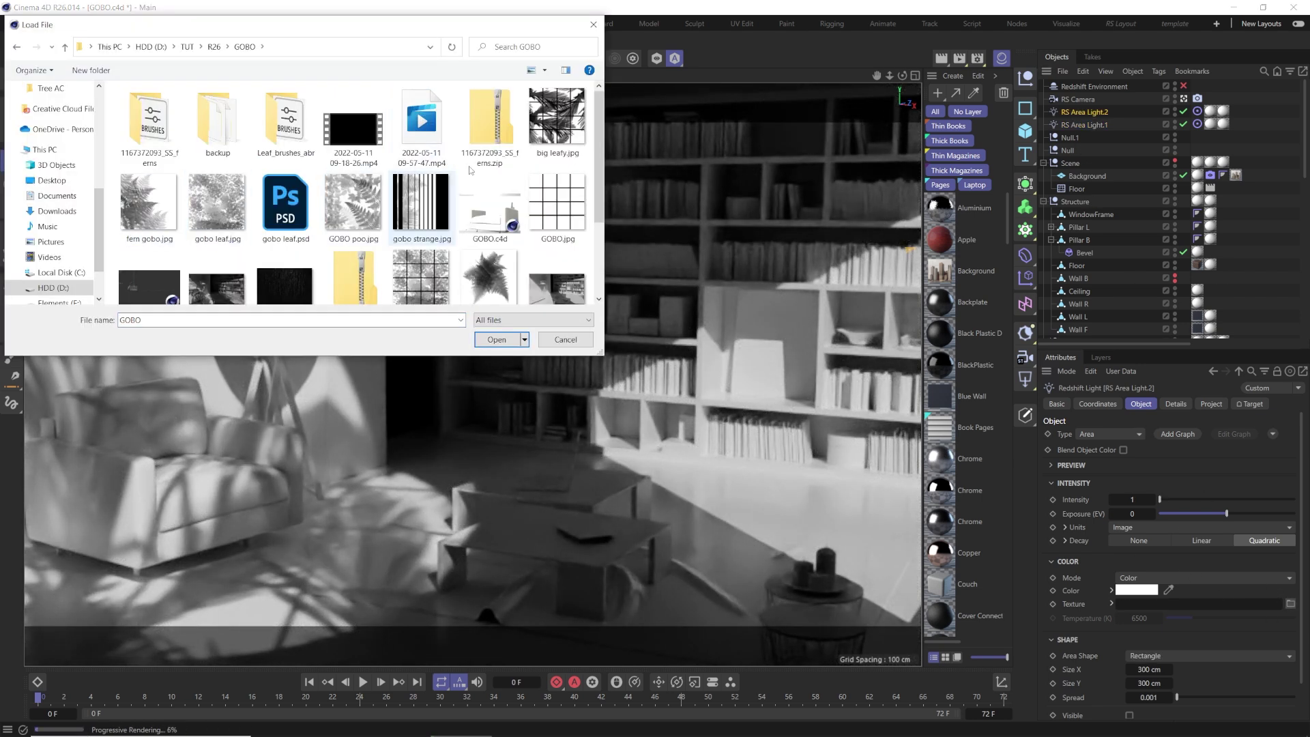
click(557, 118)
click(497, 339)
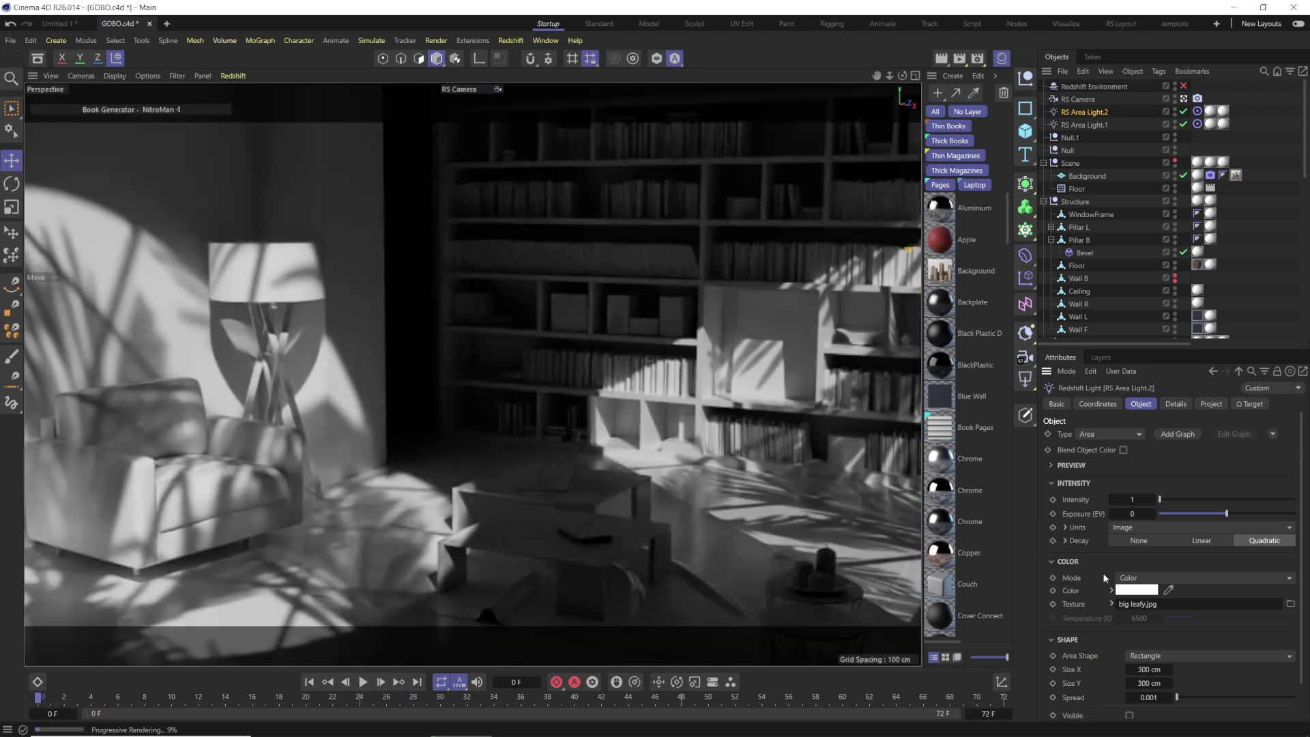
scroll(1097, 575, down, 2)
click(1111, 565)
Set the gobo texture's animation mode to Simple at 24 fps, then enable the Redshift Environment
scroll(1092, 568, down, 4)
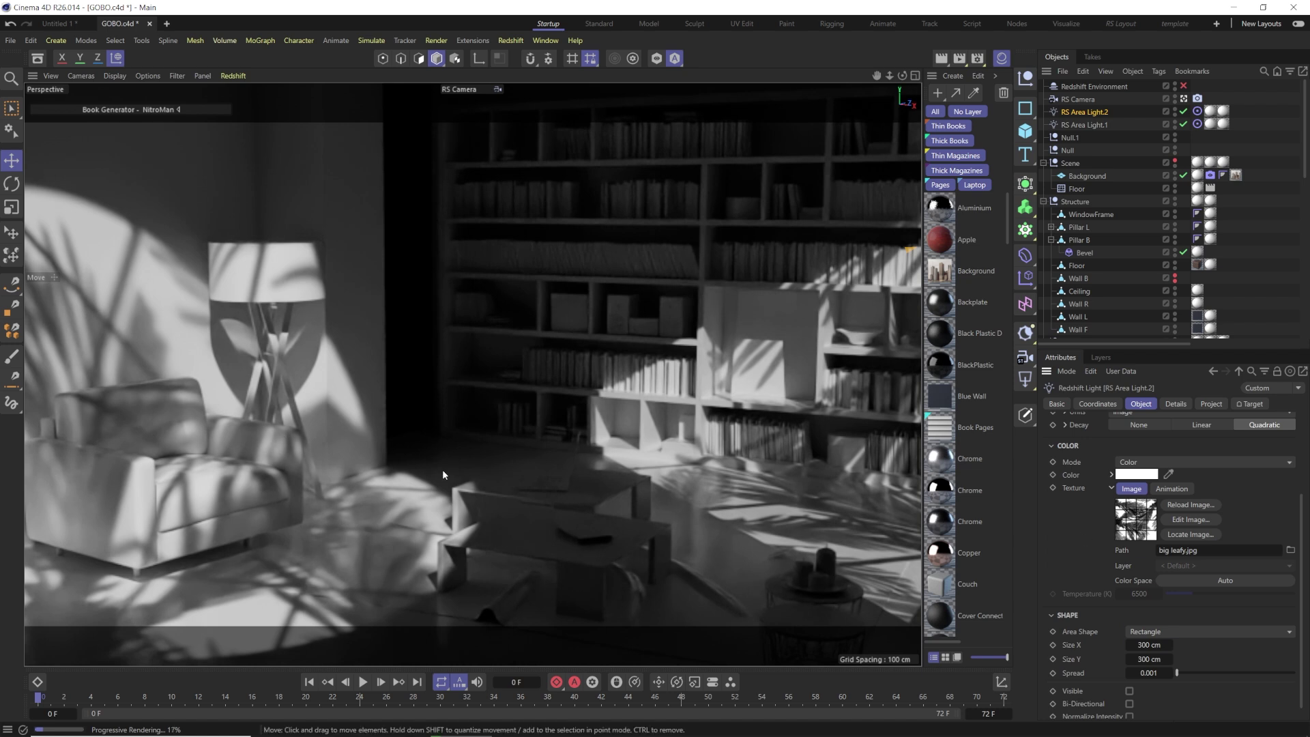
click(1161, 493)
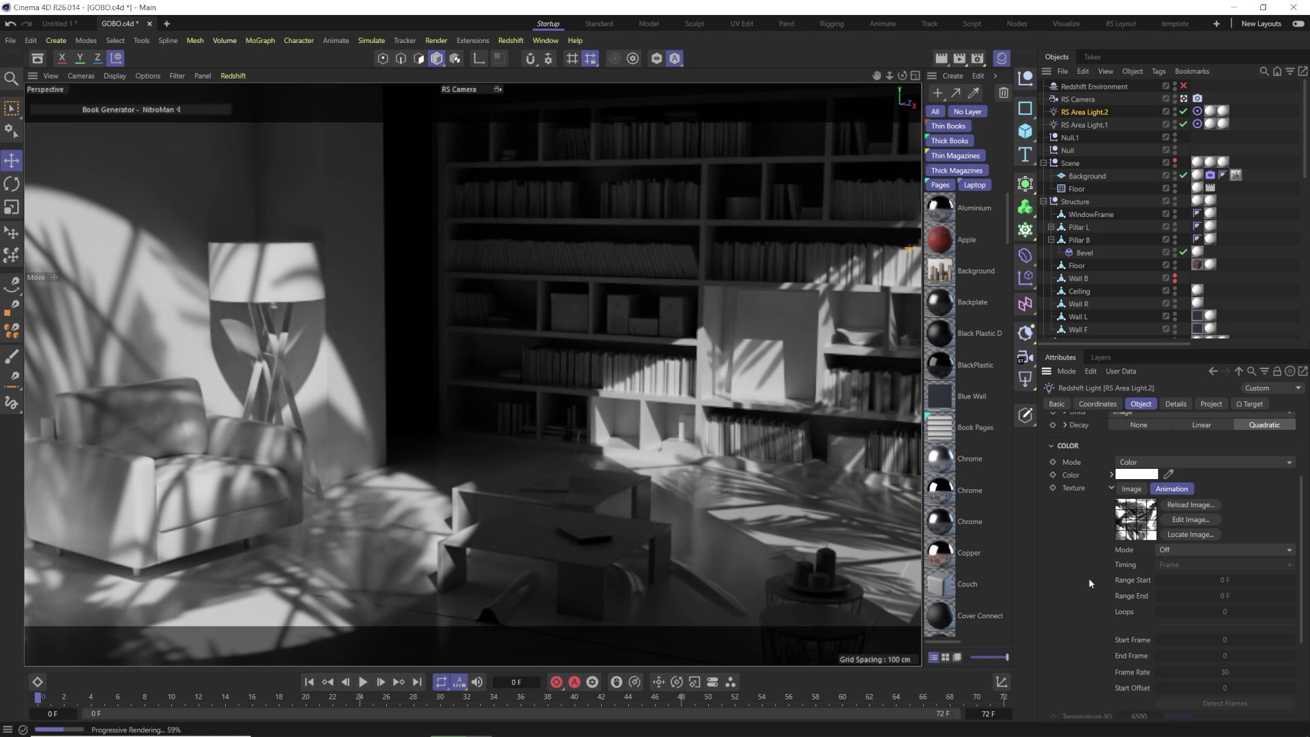
click(1180, 552)
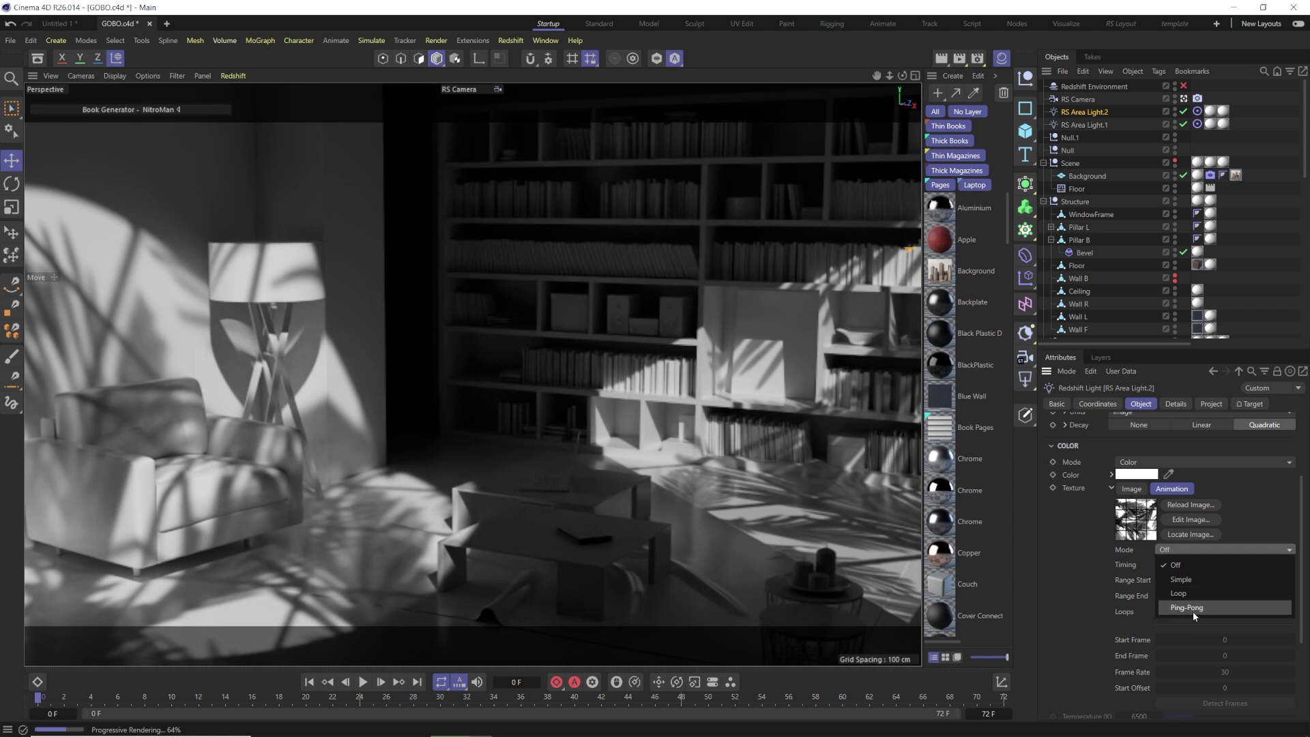
click(1088, 583)
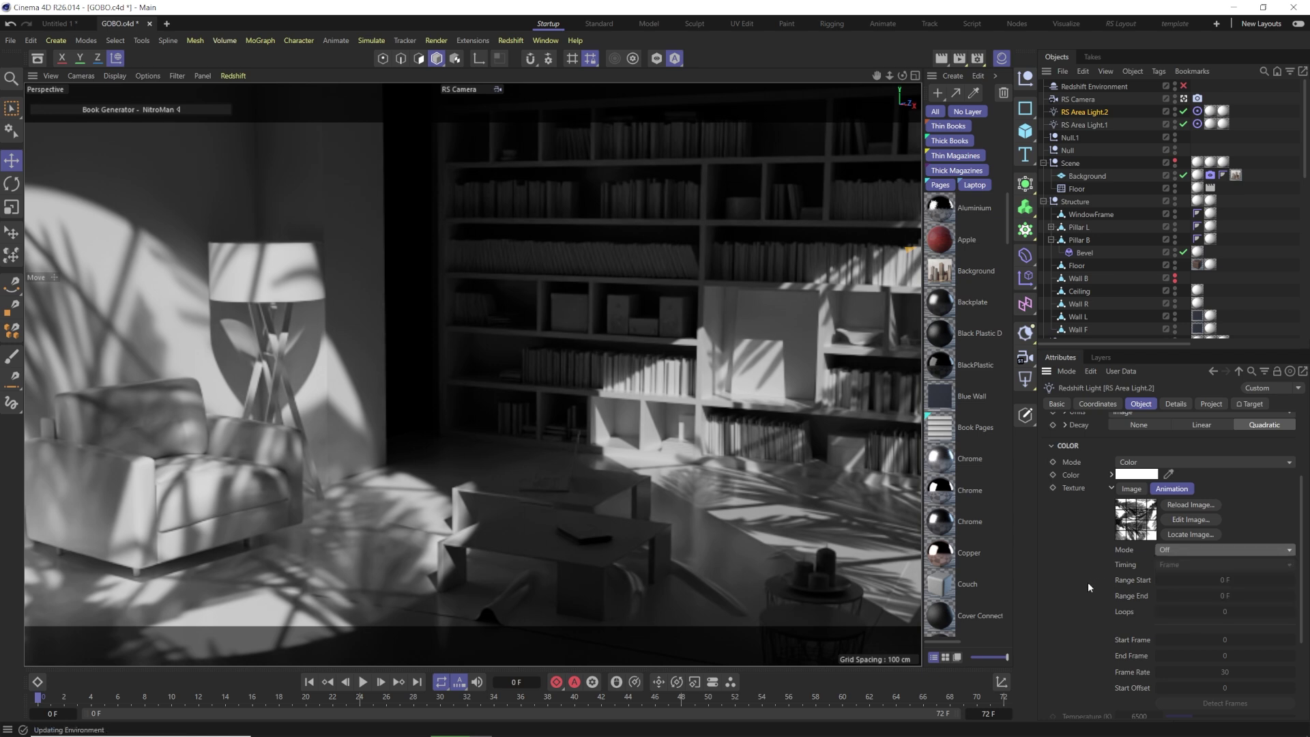
click(1177, 552)
click(1179, 581)
scroll(1178, 670, down, 2)
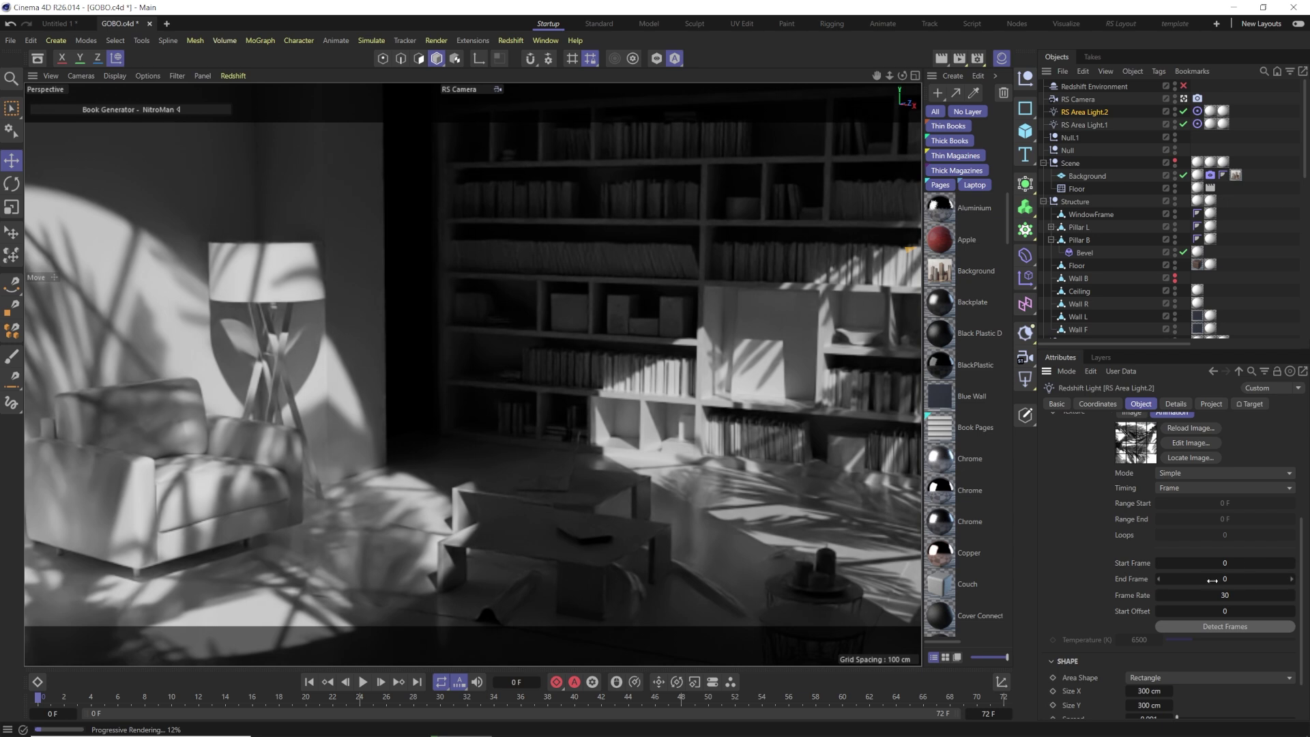
click(1225, 592)
text(24)
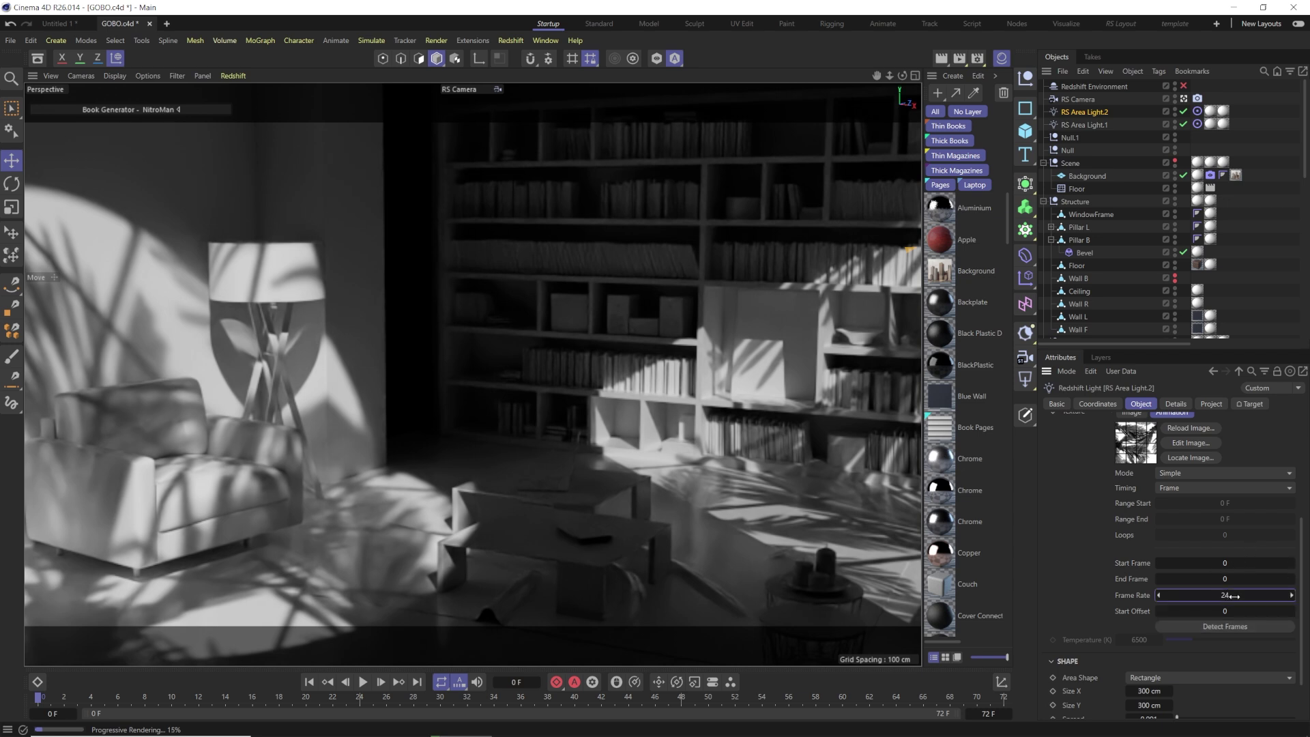
key(Return)
click(1184, 87)
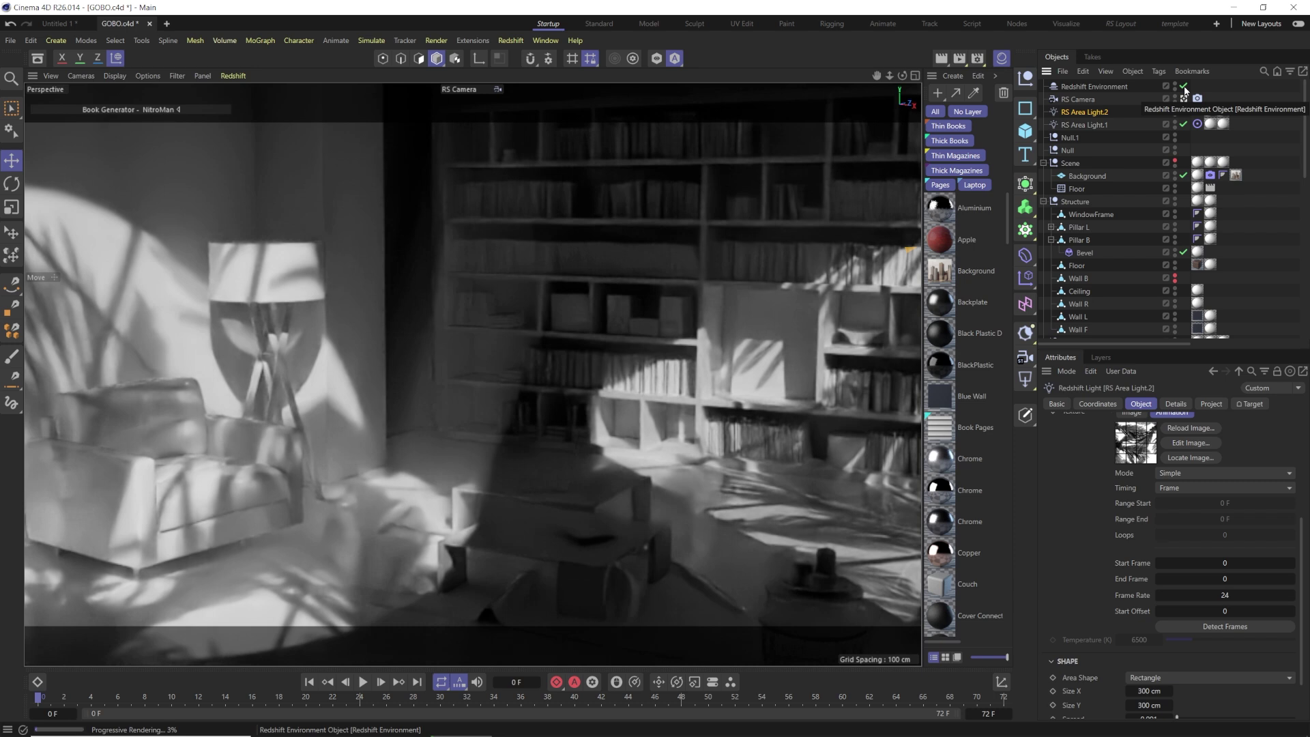
Switch to Photoshop and create a new 4000 × 4000 px document
key(alt+Tab)
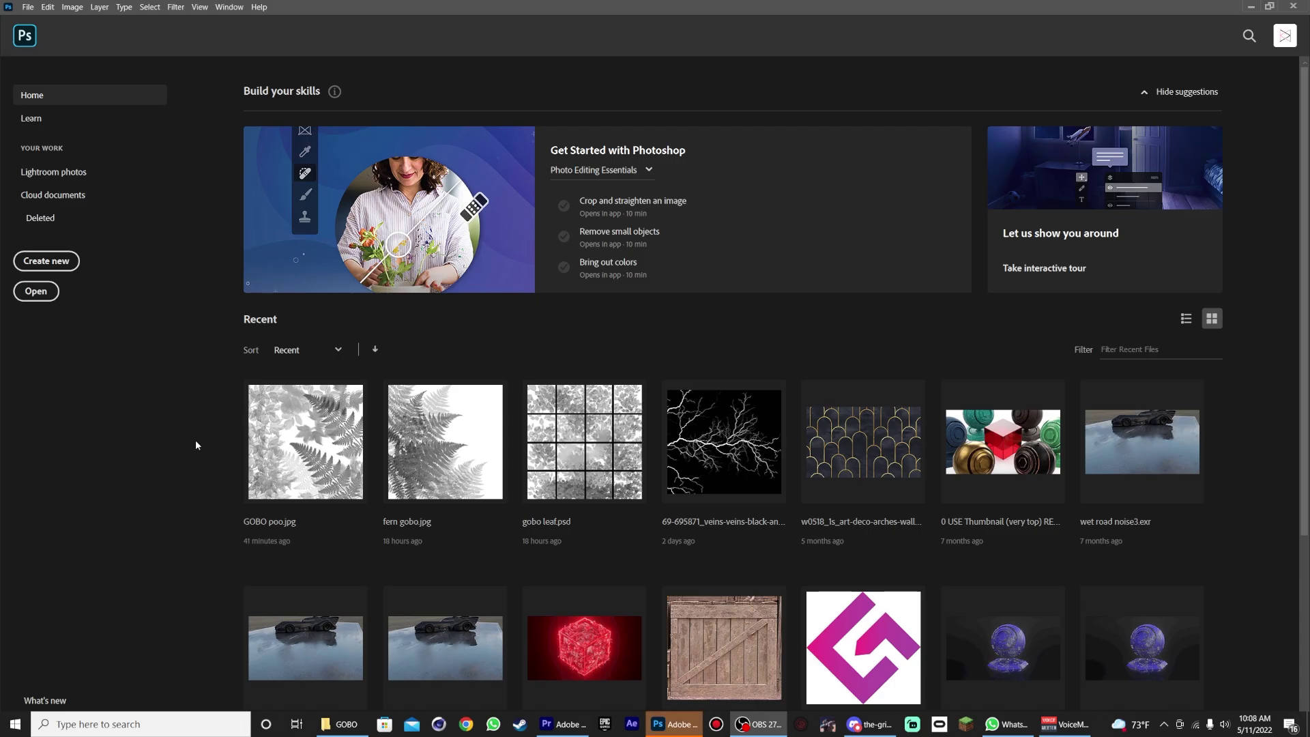
click(43, 264)
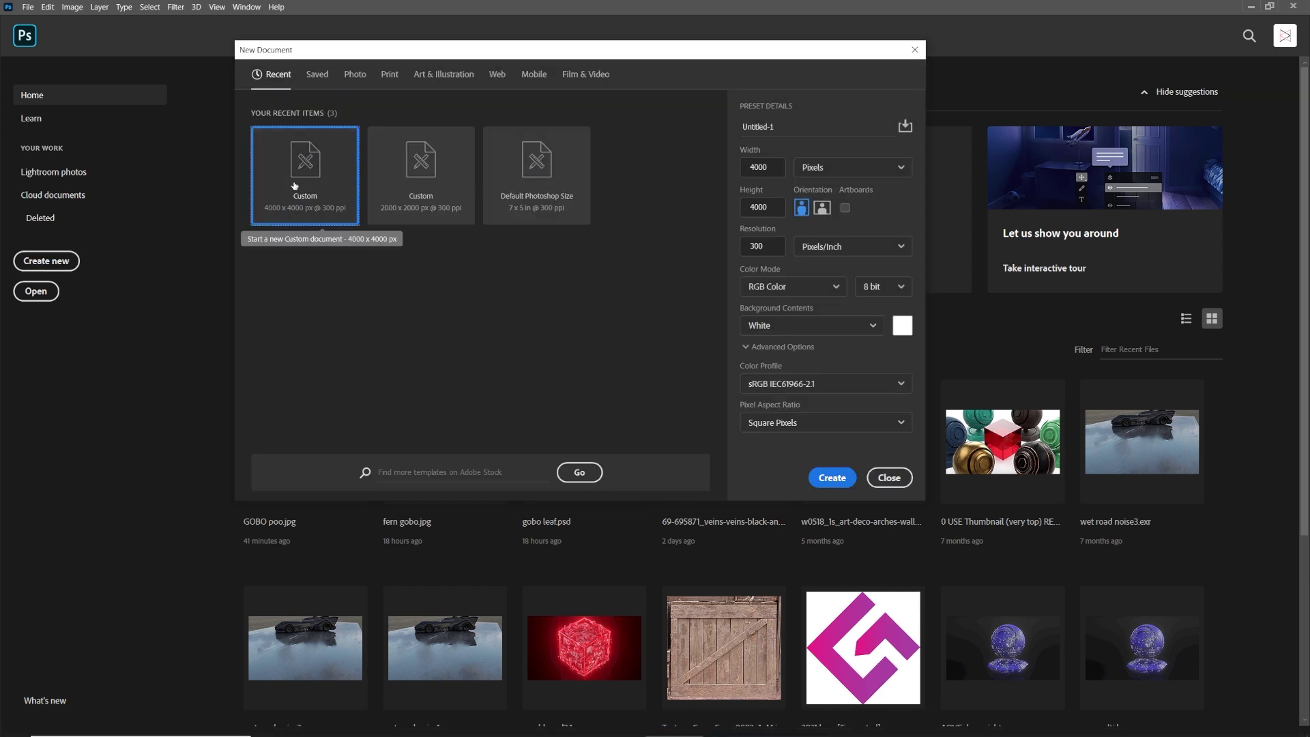
click(832, 477)
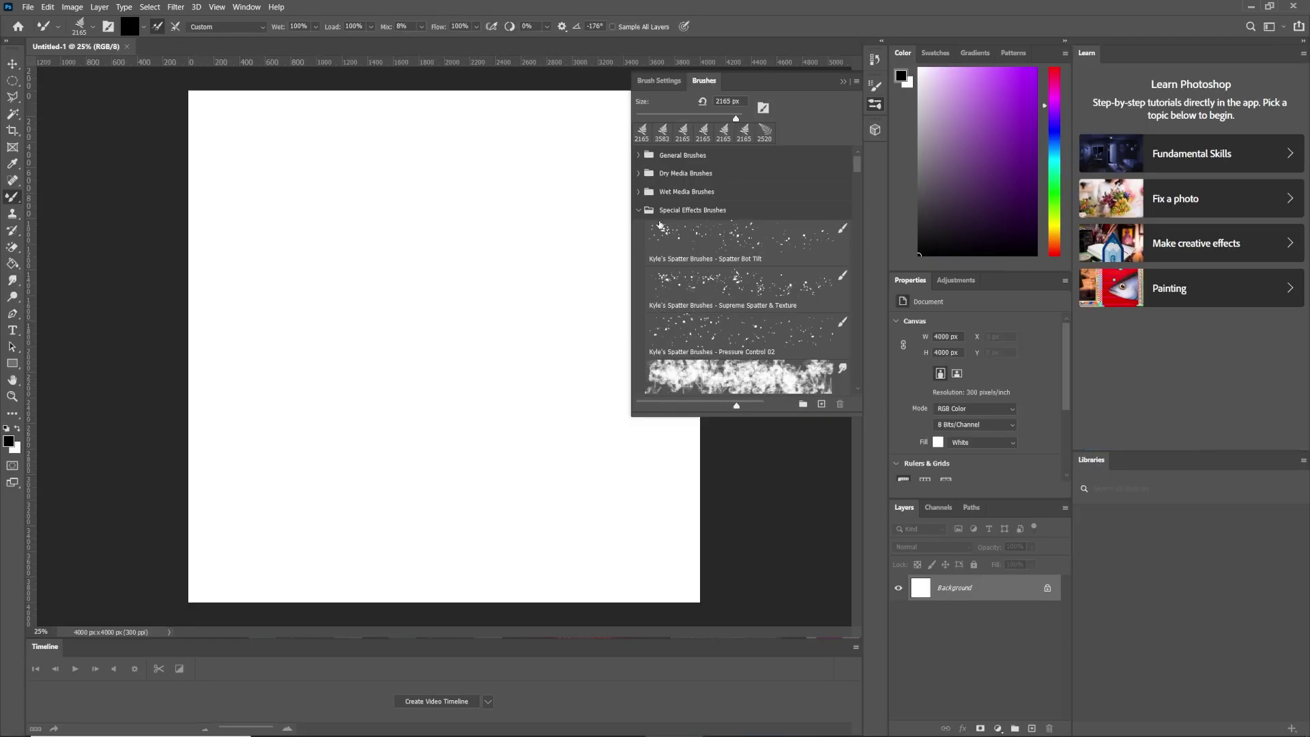
Collapse Special Effects Brushes and try the fern15, fern16, fern1 and fern3 leaf brushes
click(641, 217)
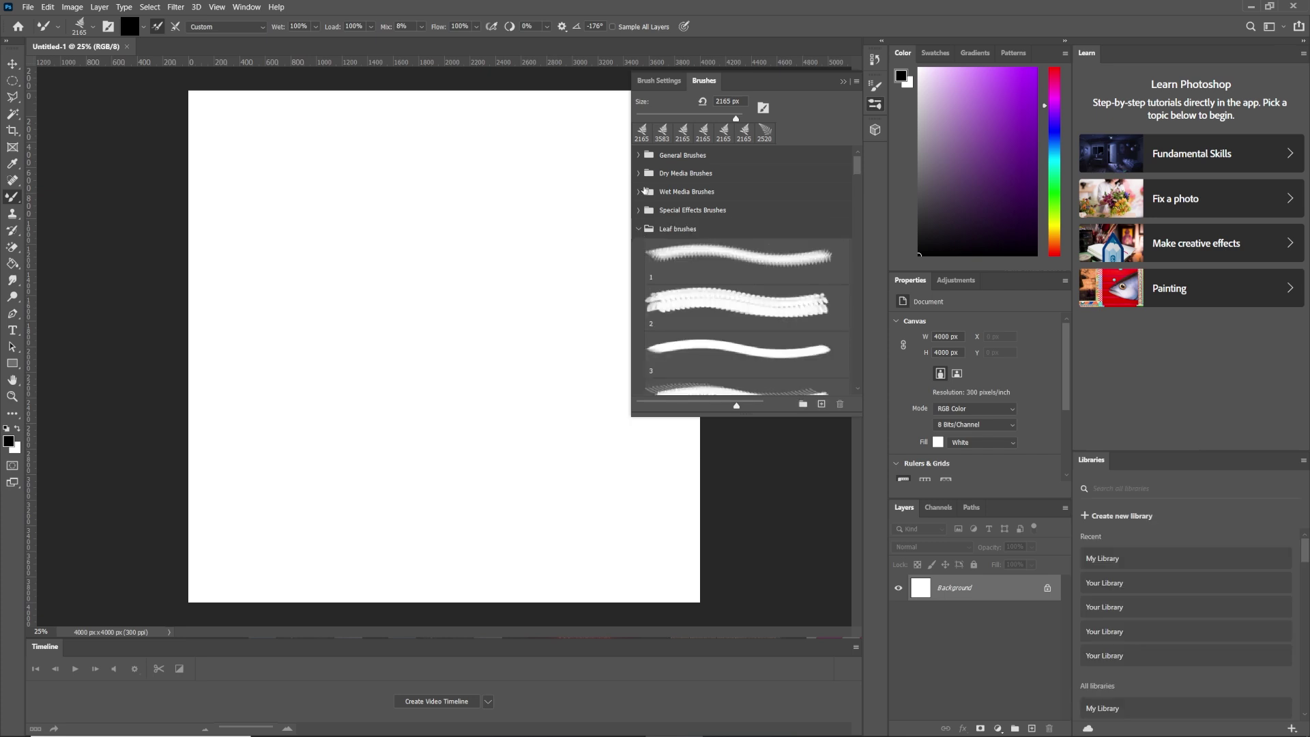
scroll(726, 311, down, 1)
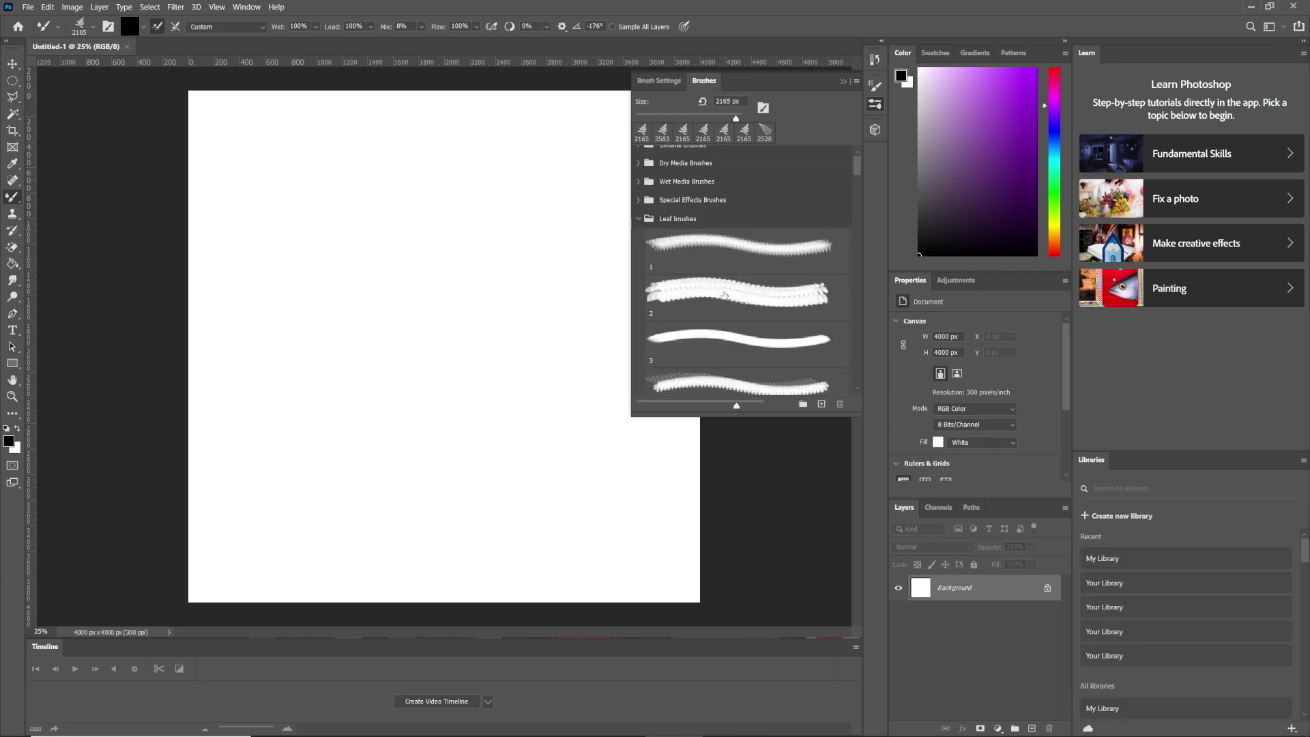
scroll(726, 307, down, 2)
scroll(725, 295, down, 6)
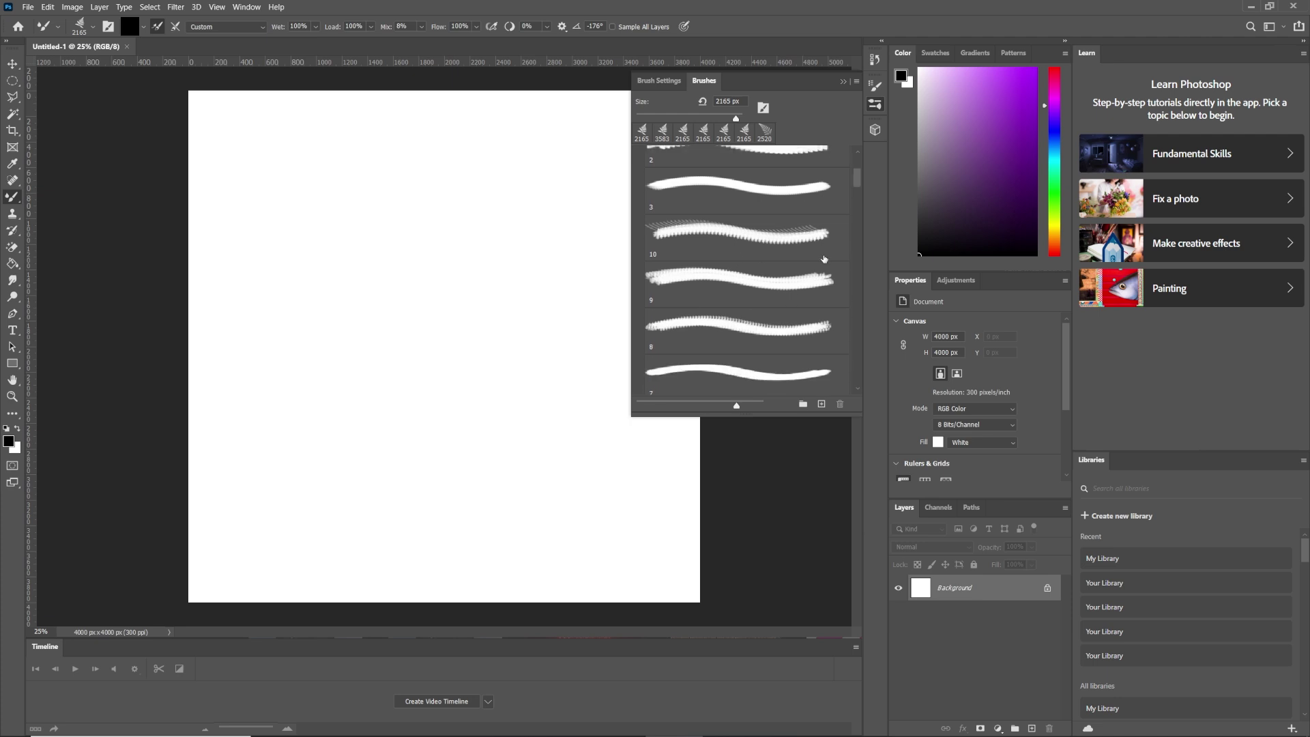
drag(858, 186, 858, 326)
click(748, 313)
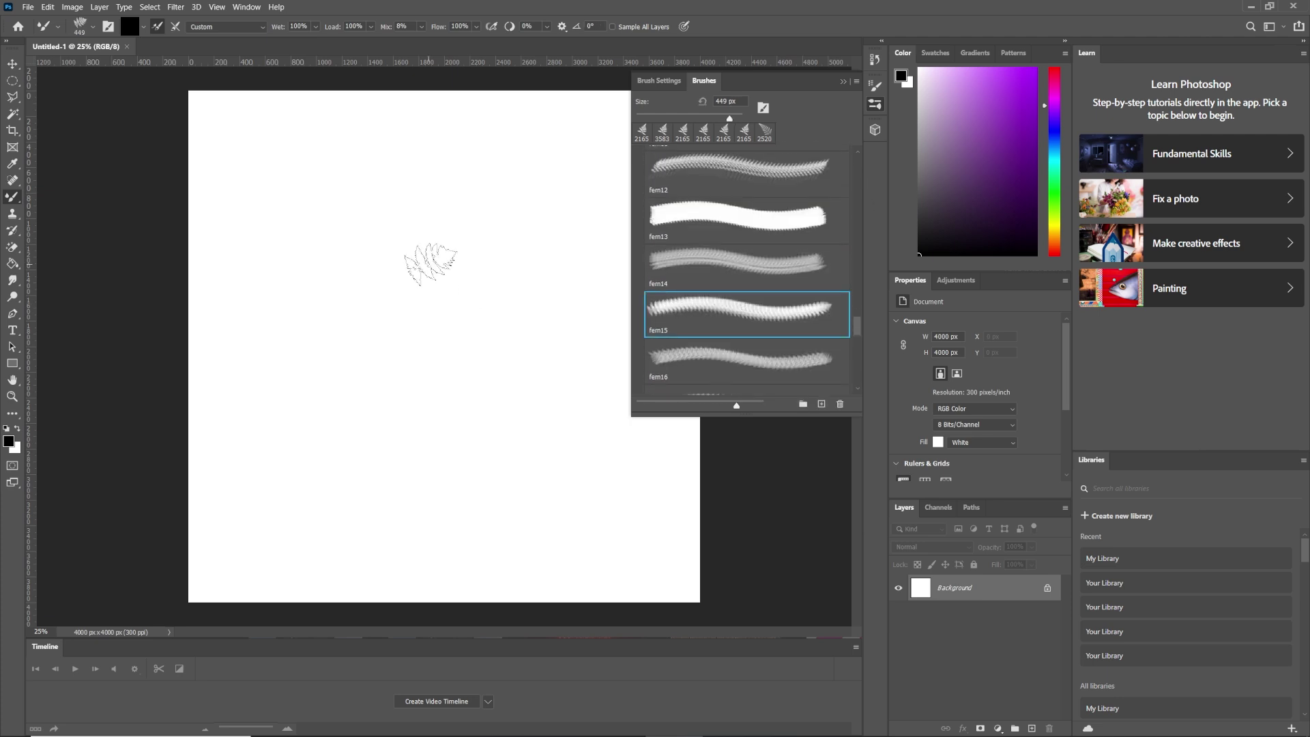
click(712, 356)
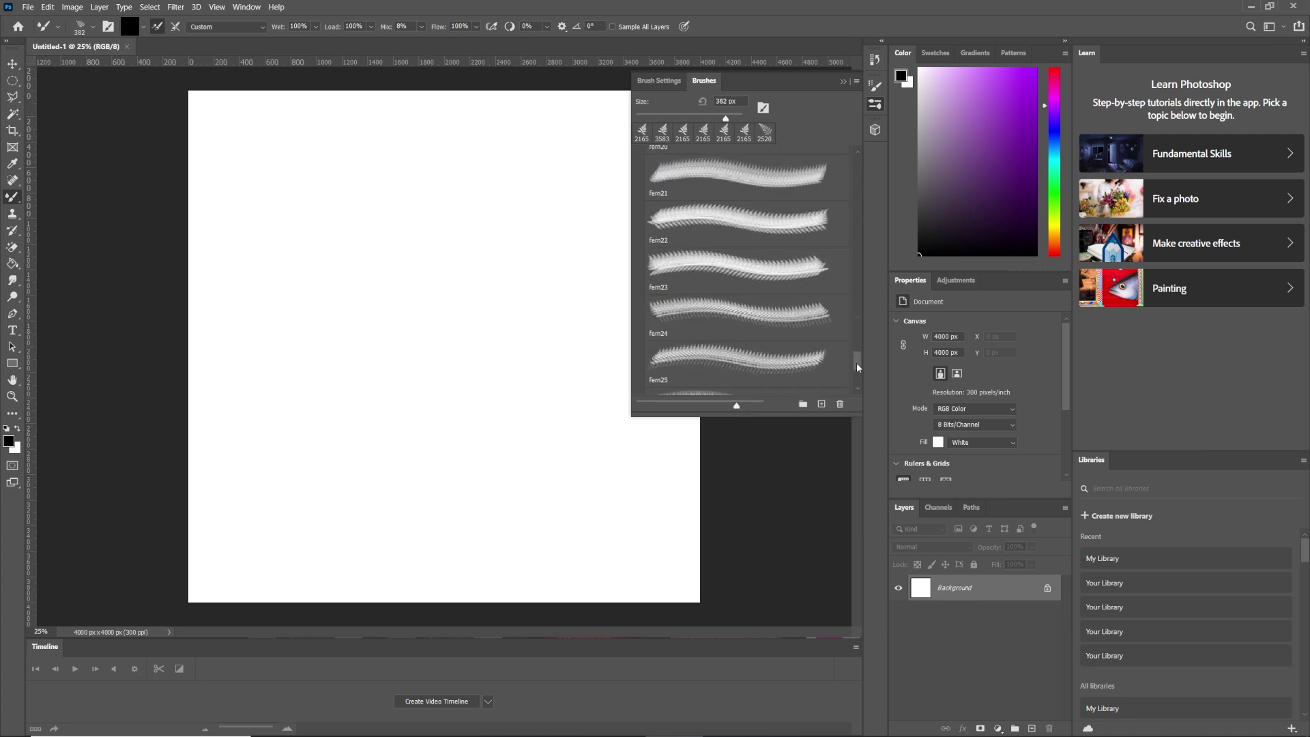
drag(857, 368, 873, 159)
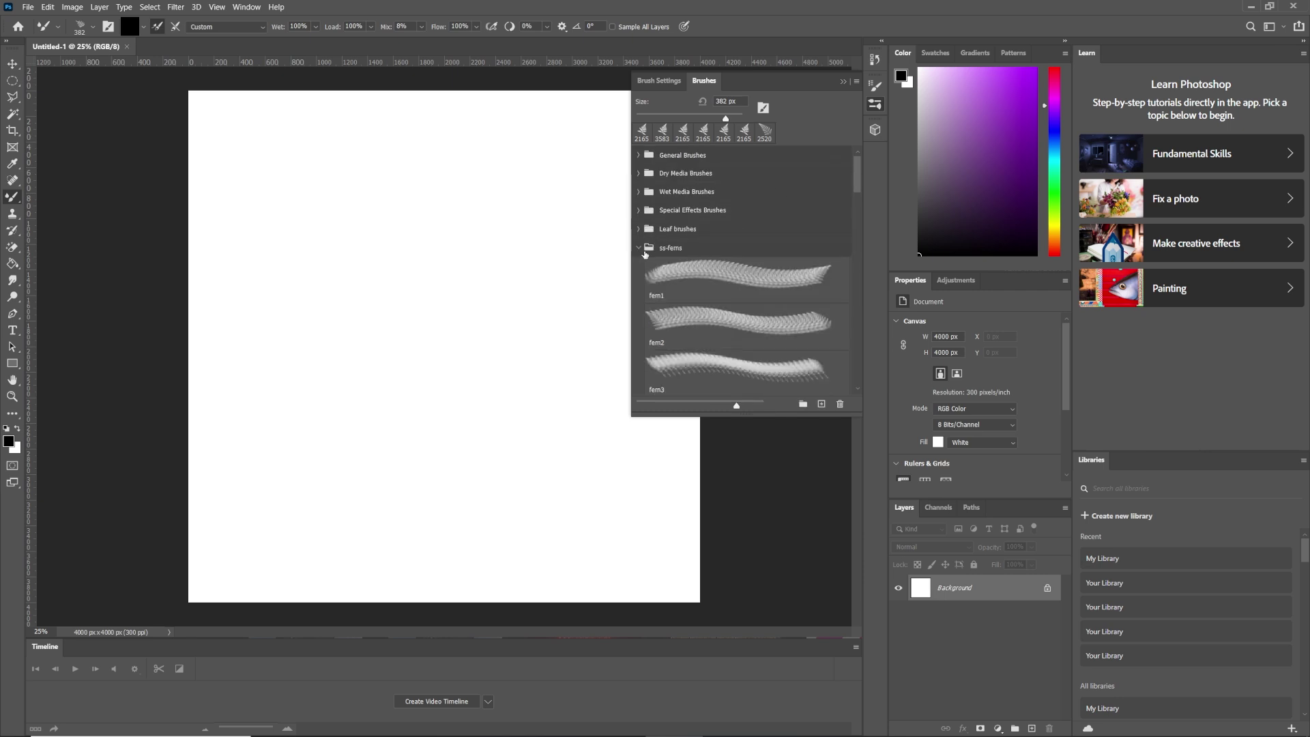
click(719, 276)
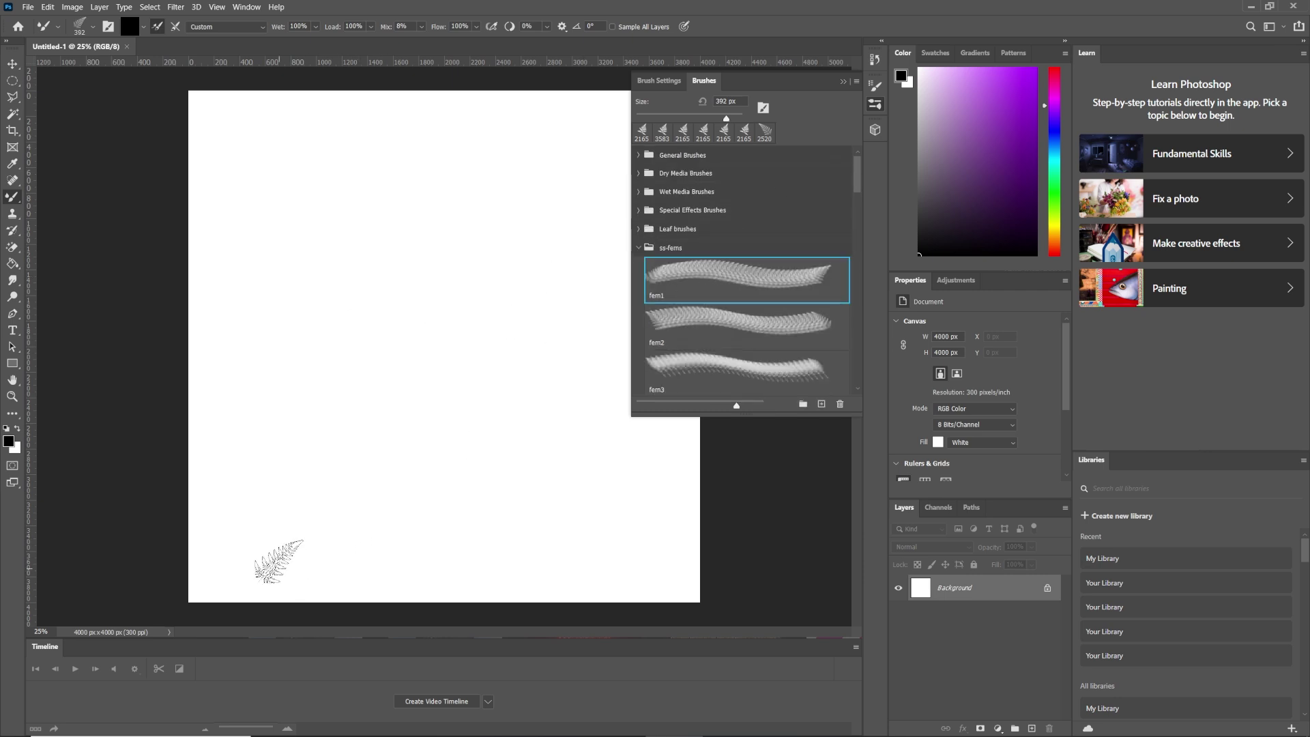
click(739, 368)
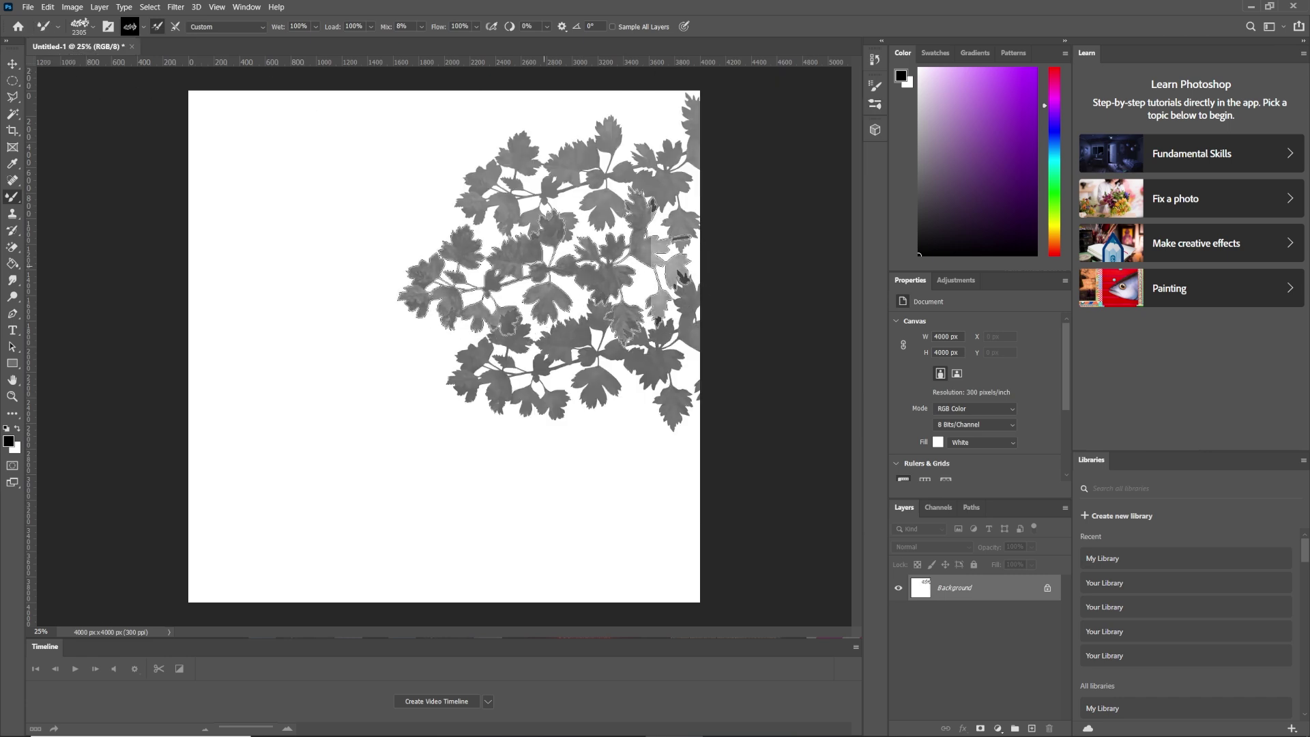
Paint leaves down the canvas's right side, then stamp the top using the 2165 px leaf preset
drag(546, 287, 536, 454)
right_click(542, 444)
click(542, 444)
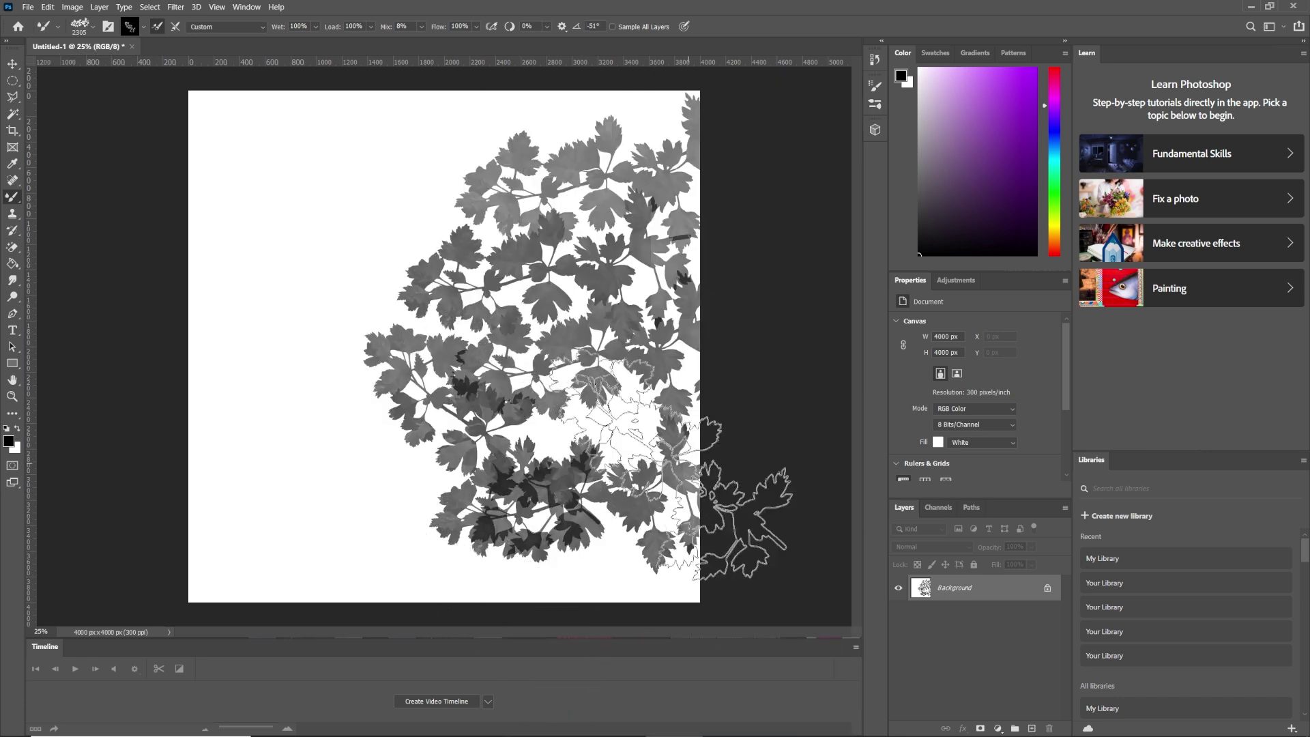
right_click(546, 443)
click(639, 253)
click(443, 137)
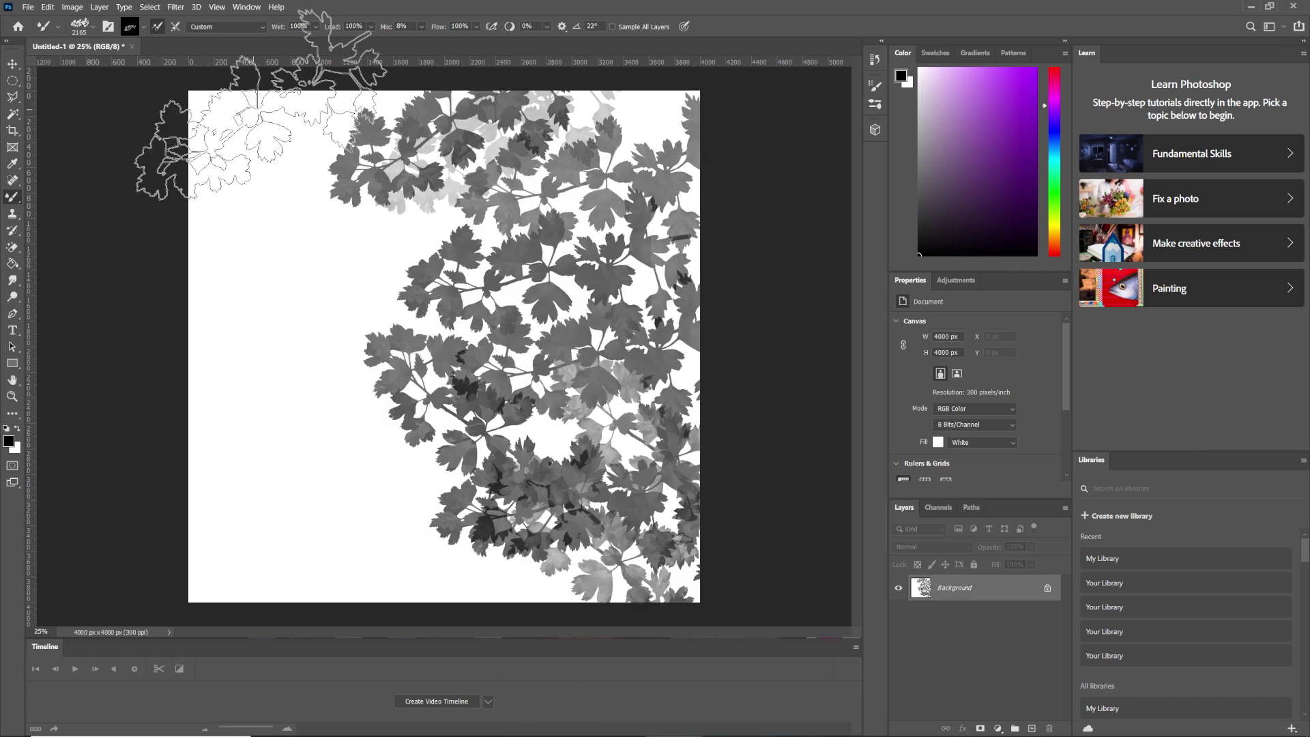
Rotate the brush tip to about -157° and -130° to add leaves along the left edge
right_click(184, 212)
right_click(227, 166)
drag(254, 198, 247, 205)
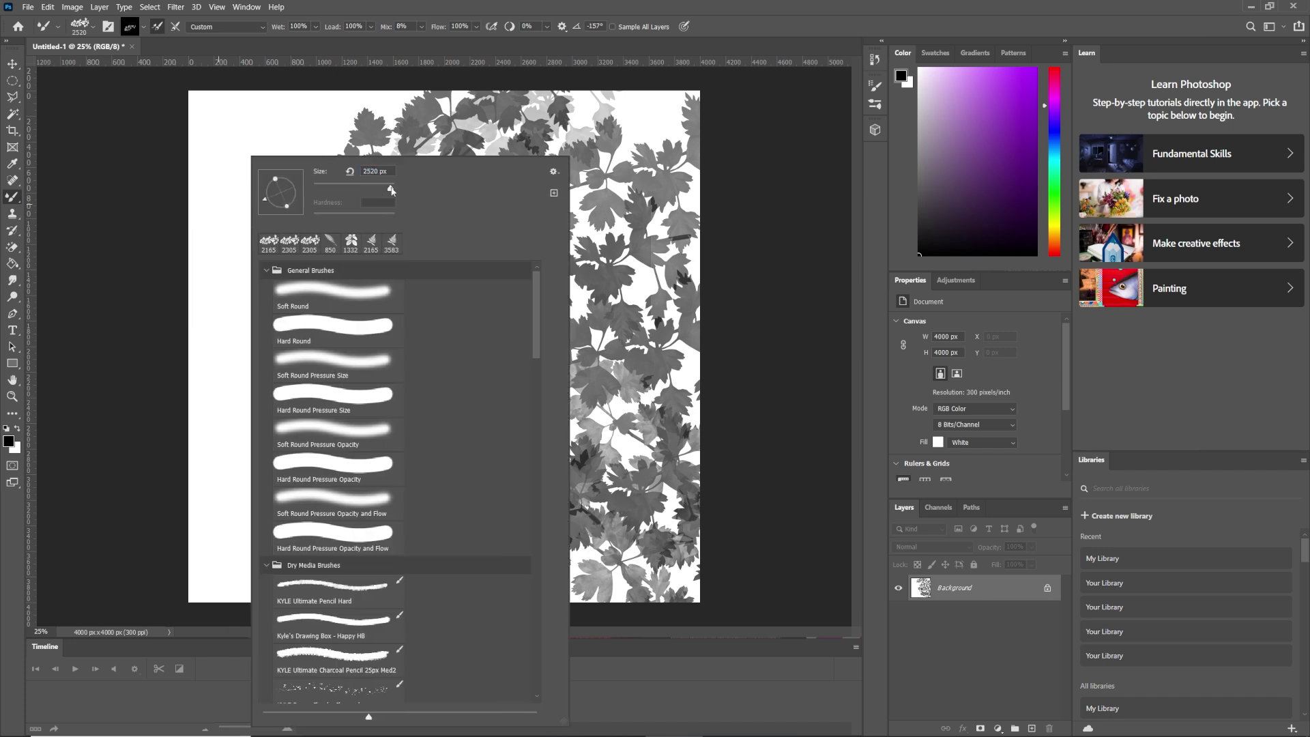
key(Return)
right_click(164, 396)
key(Return)
mouse_move(205, 328)
mouse_down()
mouse_move(219, 417)
mouse_move(144, 539)
mouse_move(130, 259)
mouse_up()
Save the painting as leafy branch.jpg and load it as the light's texture in Cinema 4D
click(28, 7)
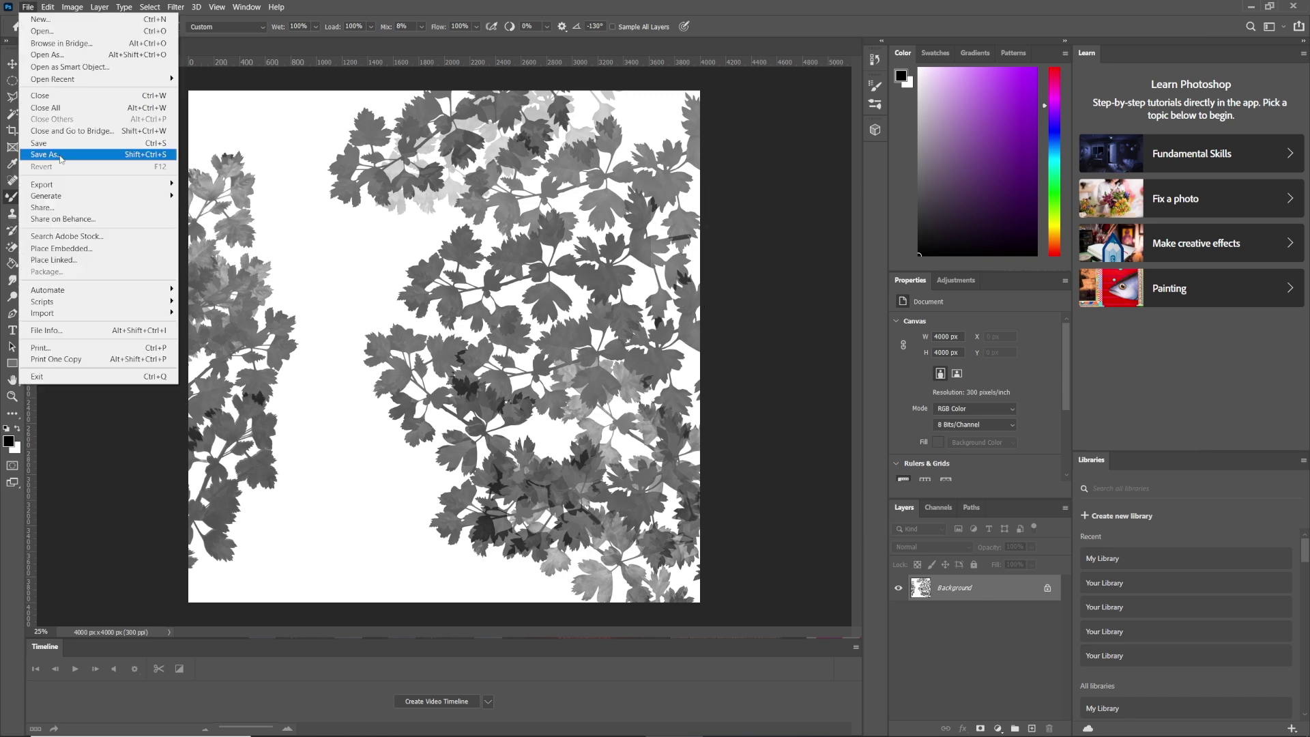
click(60, 158)
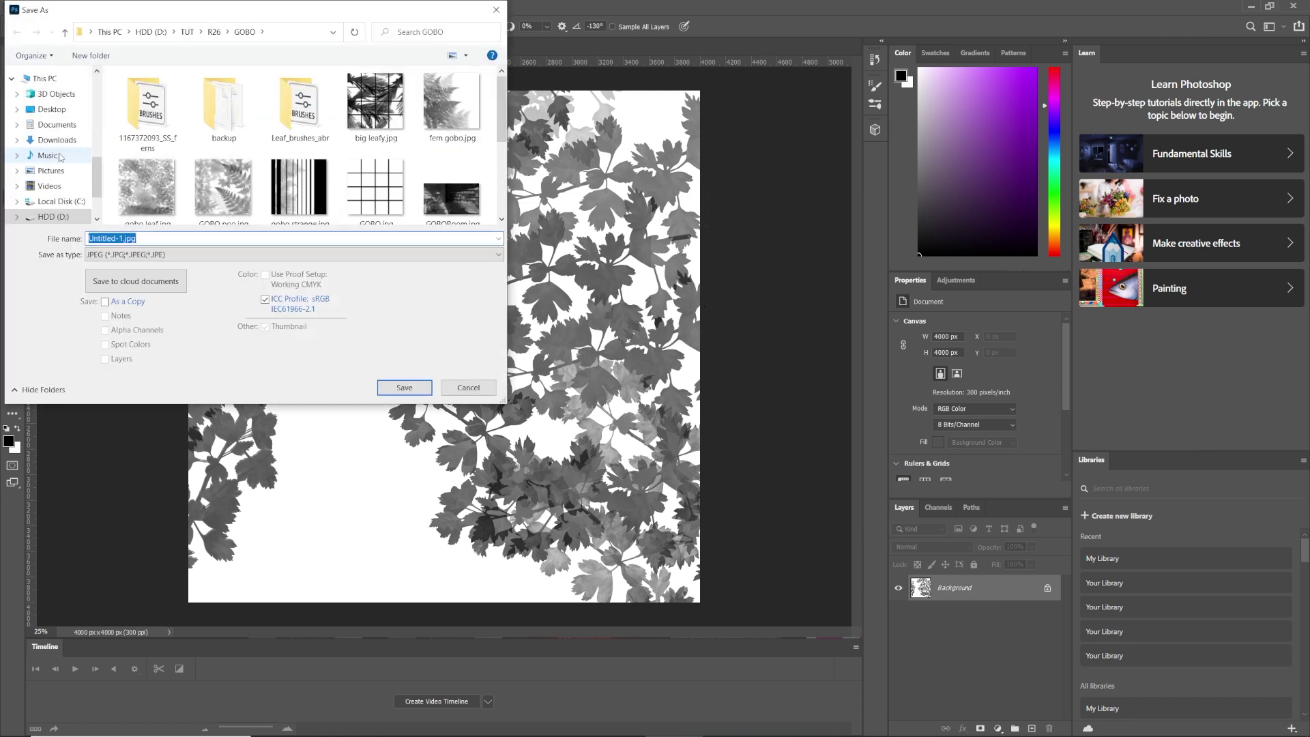
text(leafy branch)
click(403, 386)
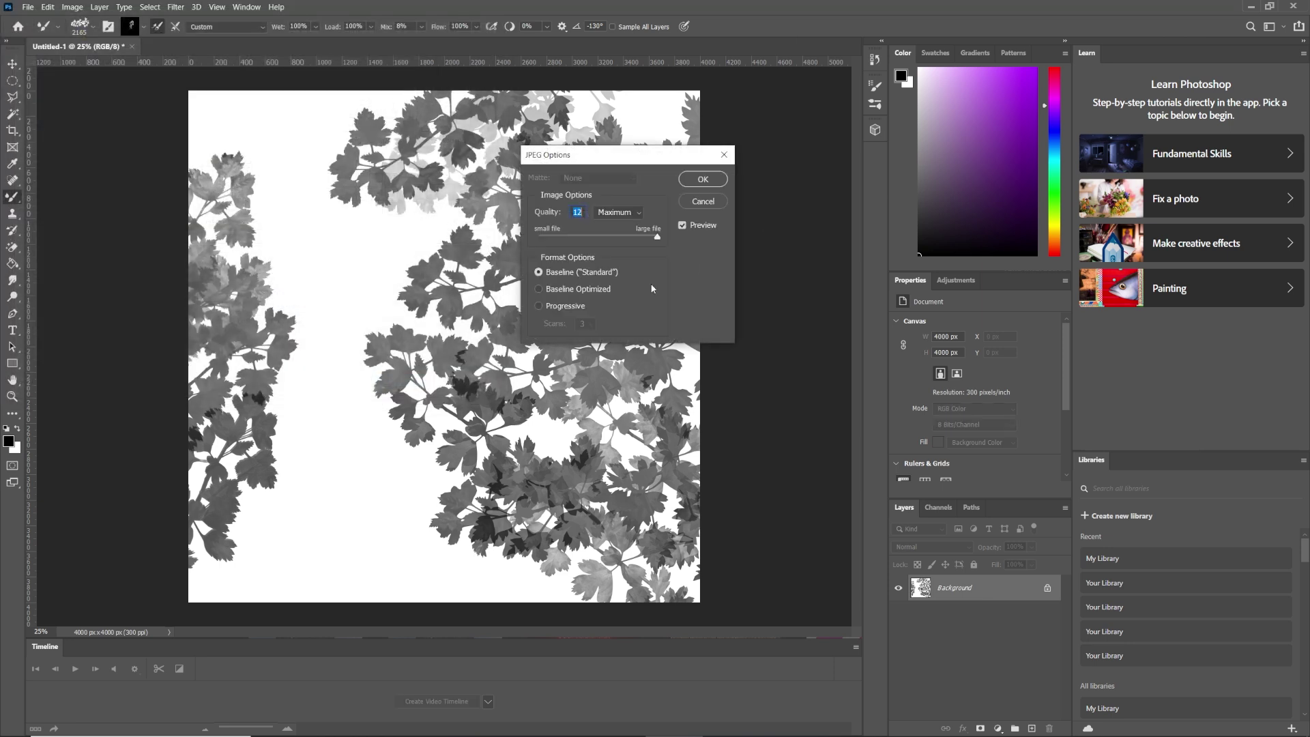
click(703, 179)
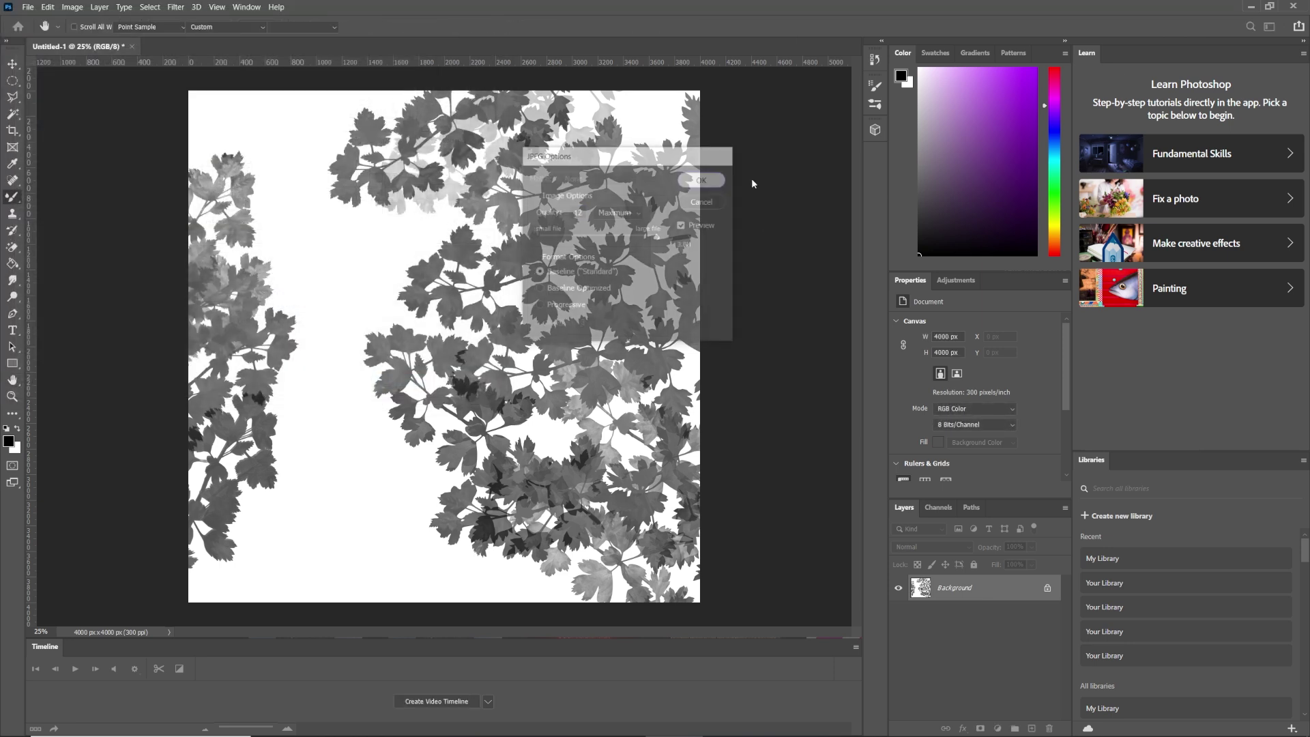
click(1250, 6)
click(490, 344)
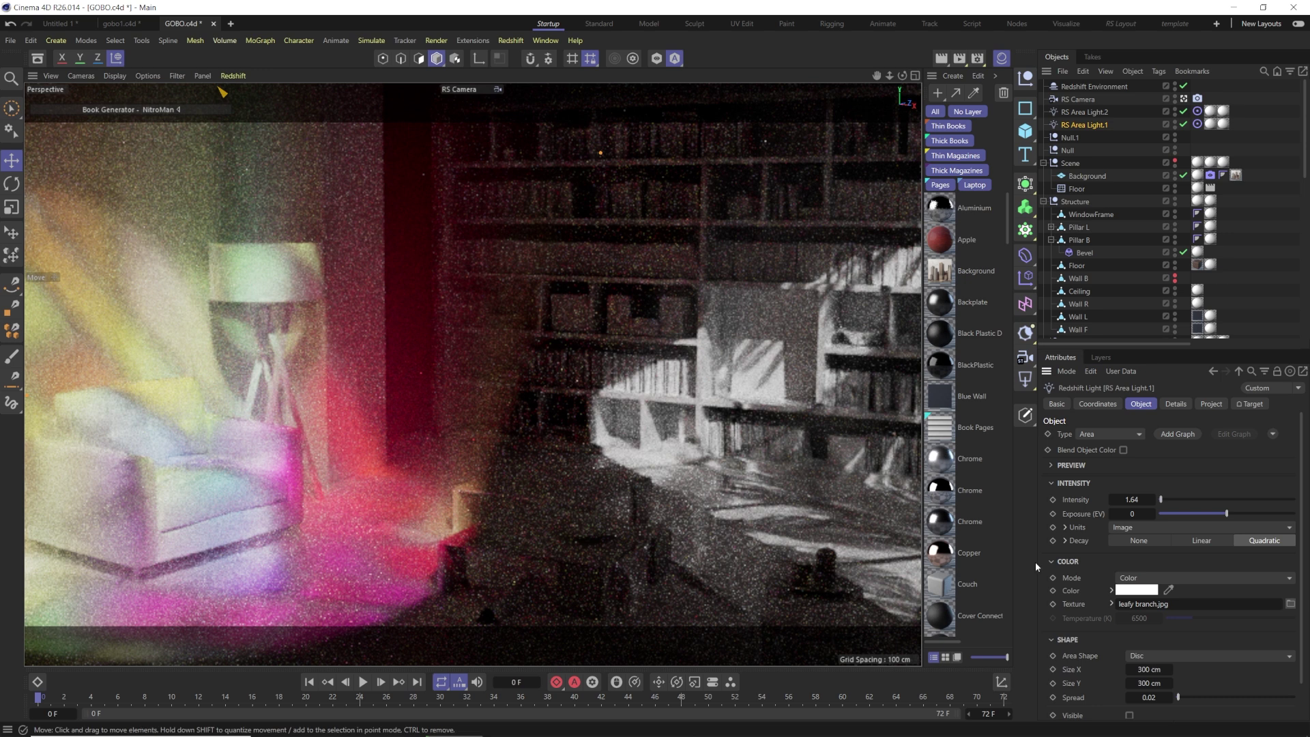
Set the light's Spread to 0 and load stain.jpg as its gobo texture
click(1152, 697)
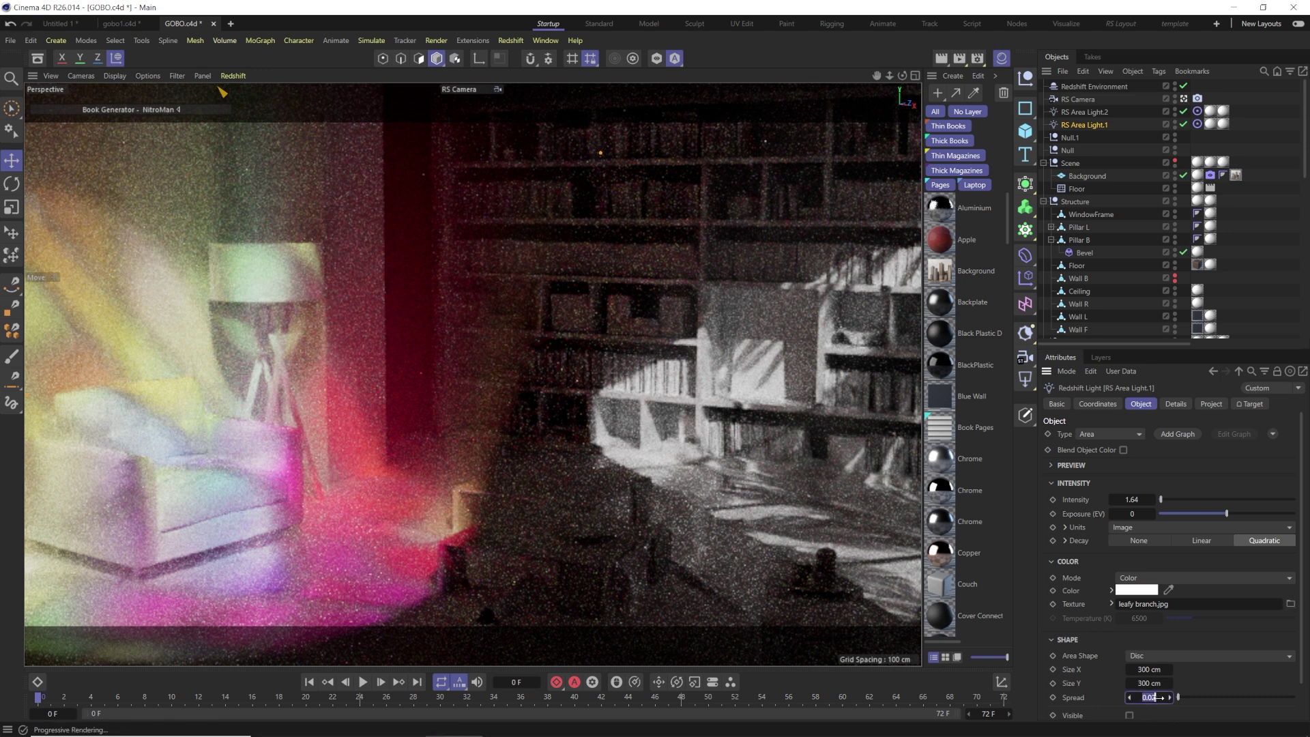
text(0)
key(Return)
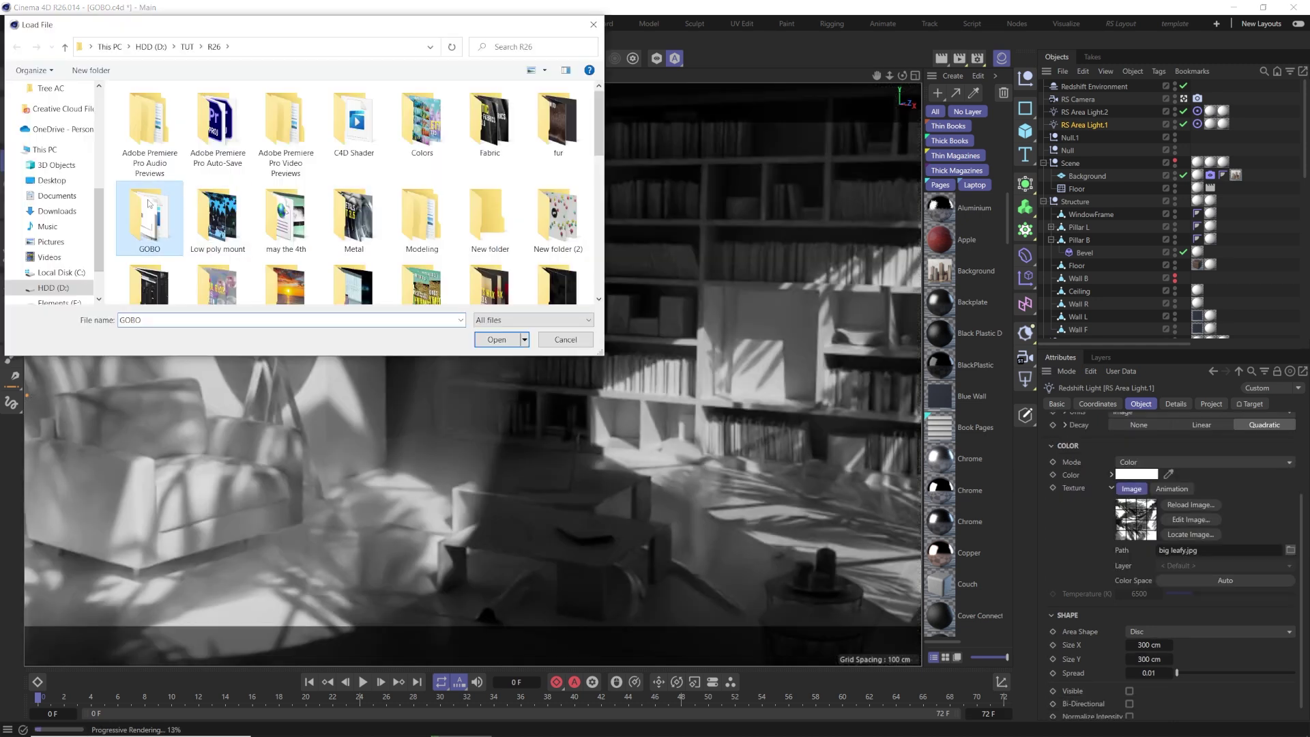
scroll(286, 253, down, 3)
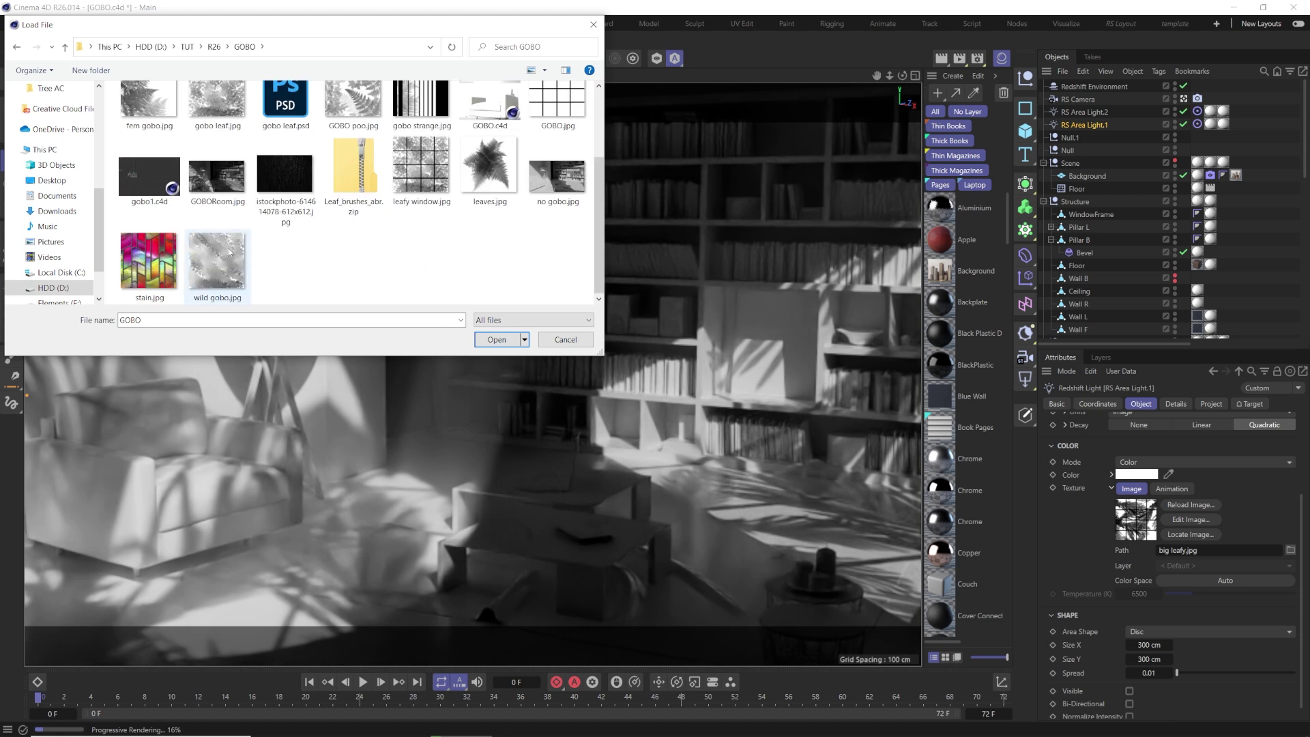
click(180, 273)
click(497, 339)
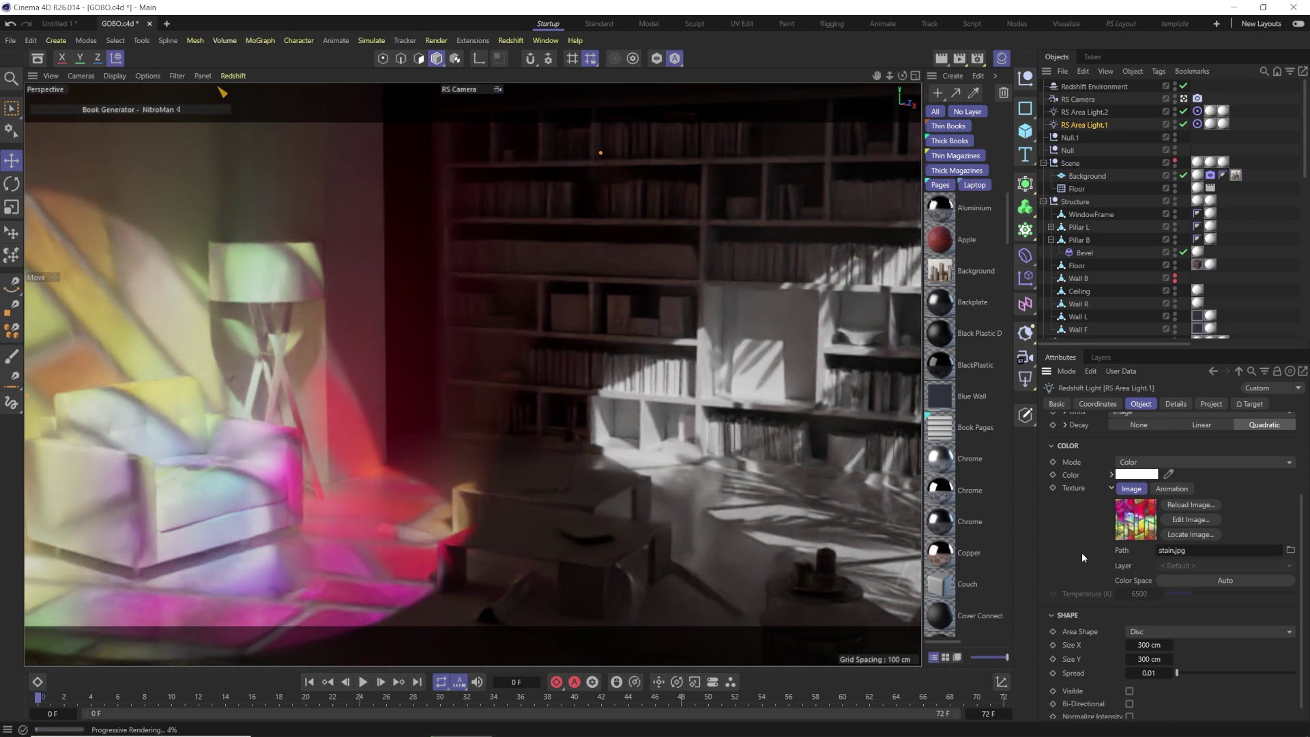
Raise the Spread to 0.02, then select RS Area Light.2
click(1149, 673)
text(0.02)
key(Return)
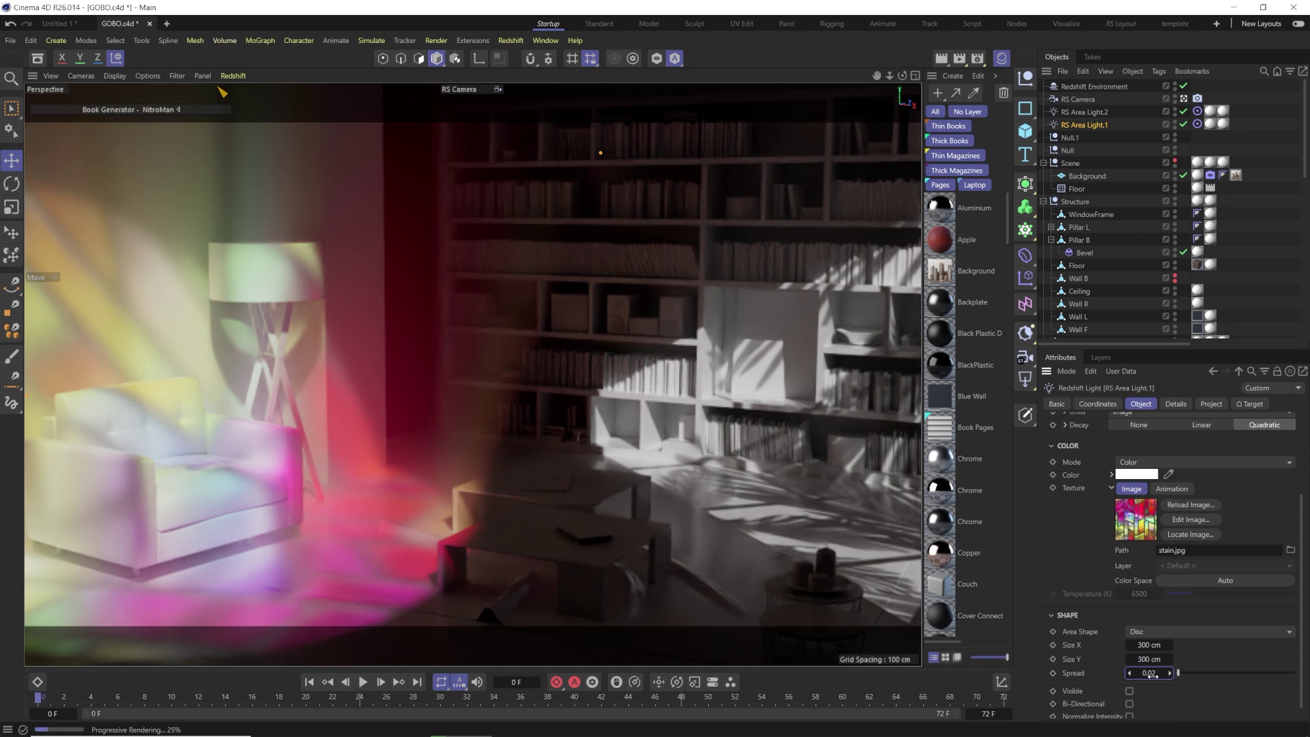
click(1085, 112)
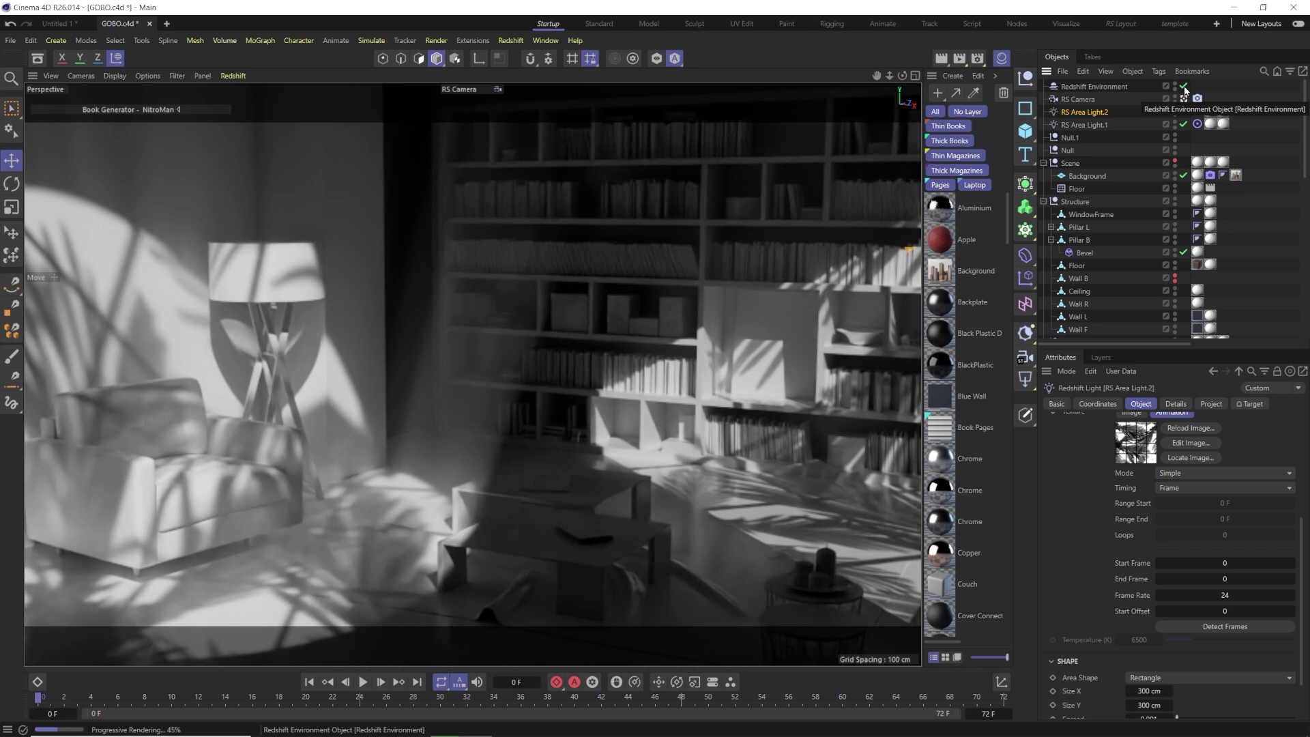
Switch the Redshift Environment off to clear the haze, then toggle its checkmark again
click(1184, 86)
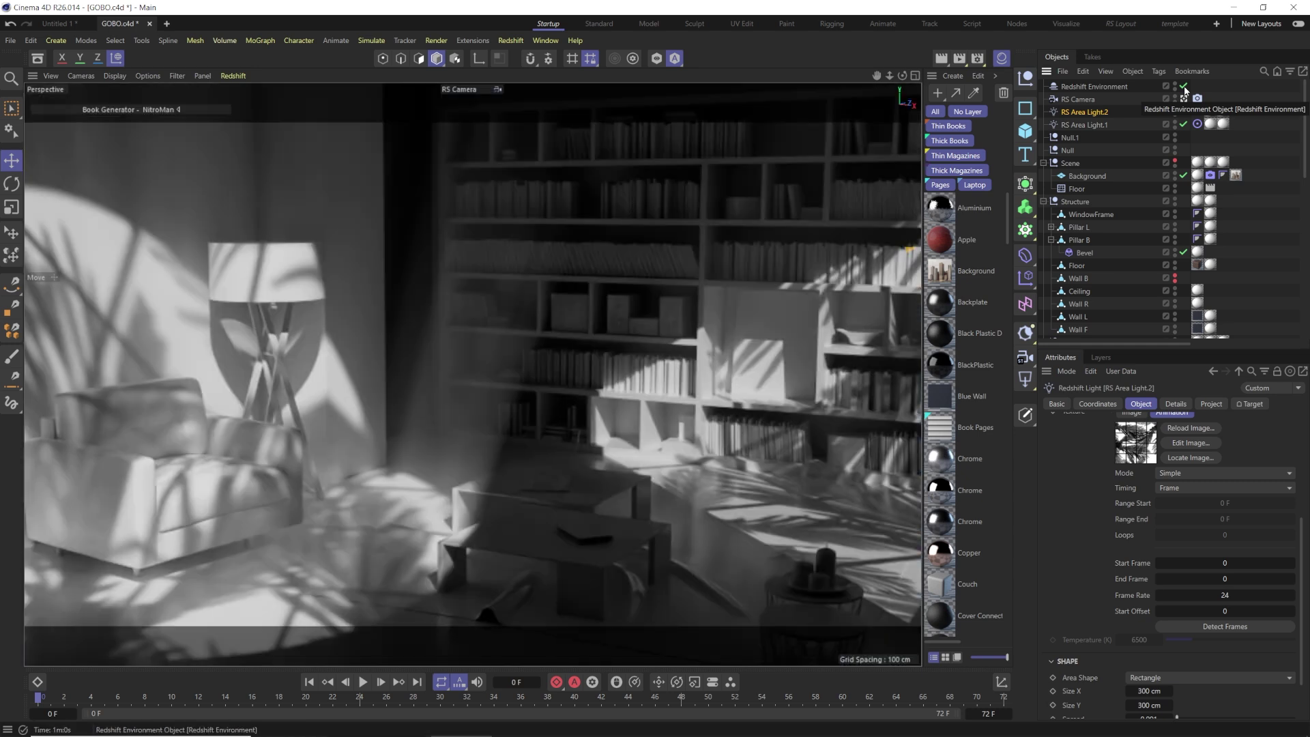
click(1184, 87)
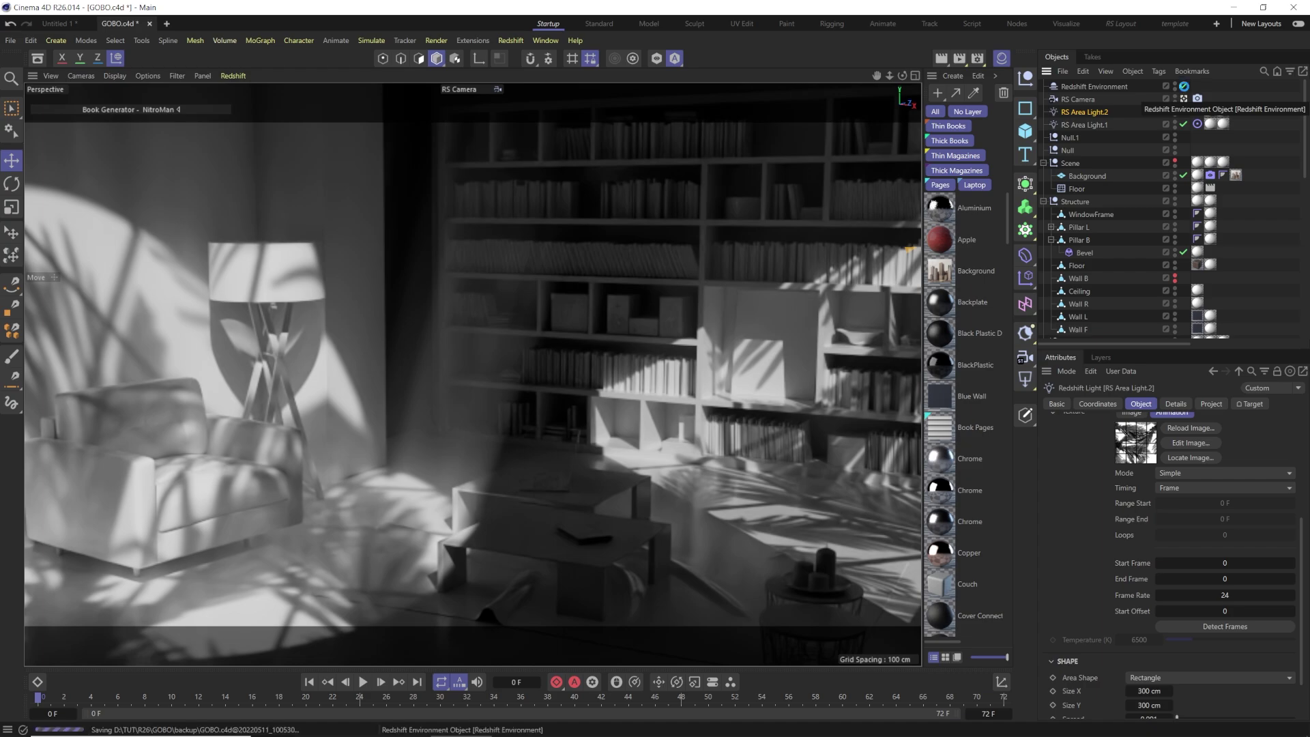